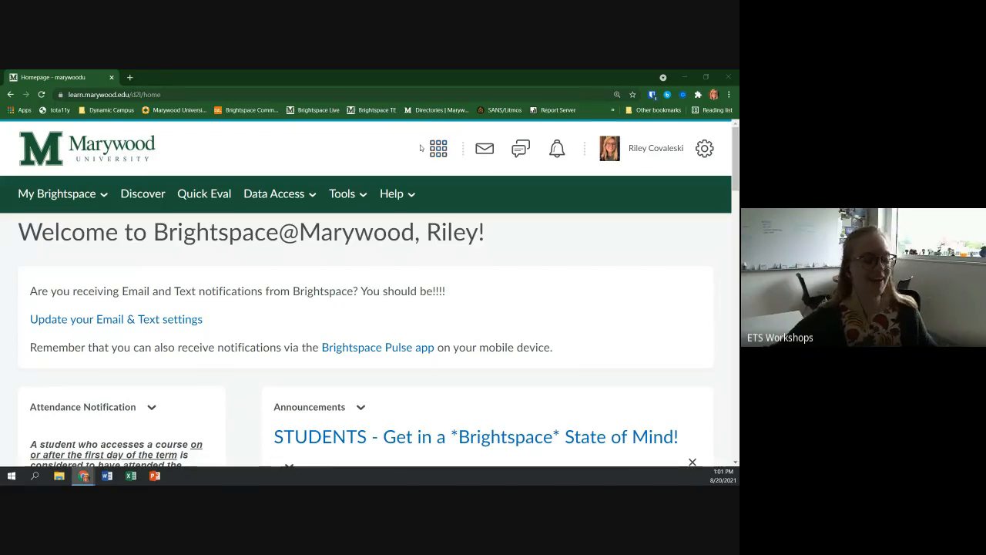
{"action": "left_click", "coordinate": [129, 77]}
{"action": "left_click", "coordinate": [167, 94]}
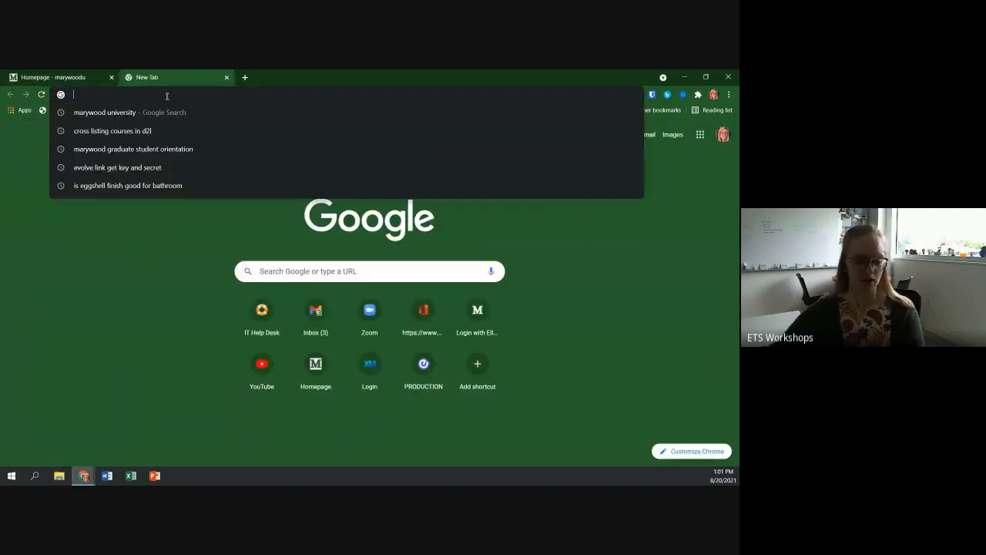
{"action": "type", "text": "www.maryw"}
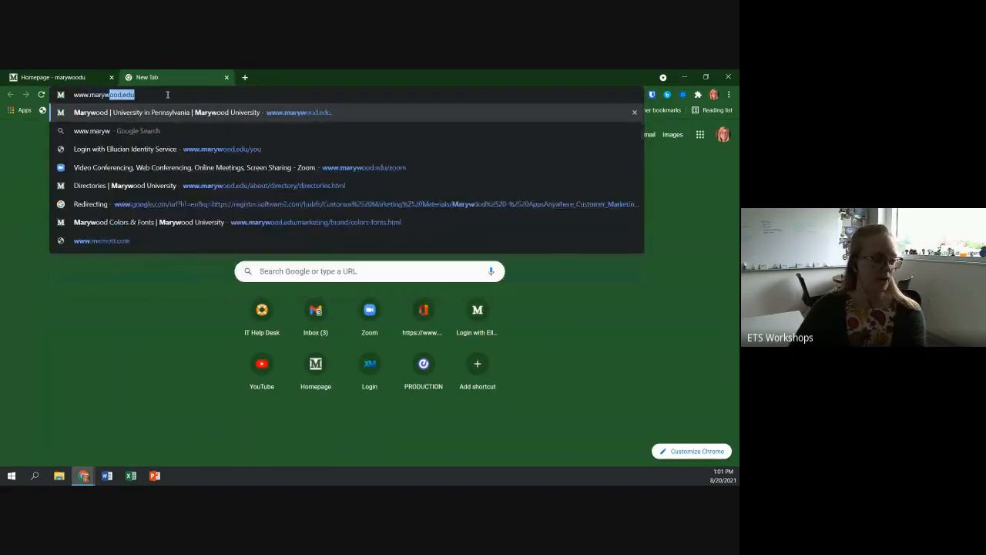
{"action": "type", "text": "ood.edu/zoom"}
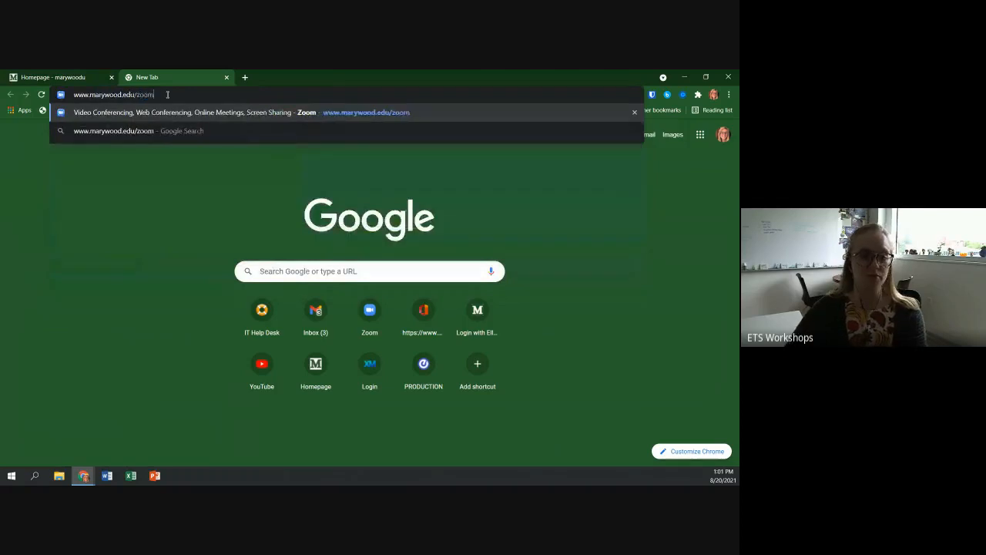
{"action": "key", "text": "Return"}
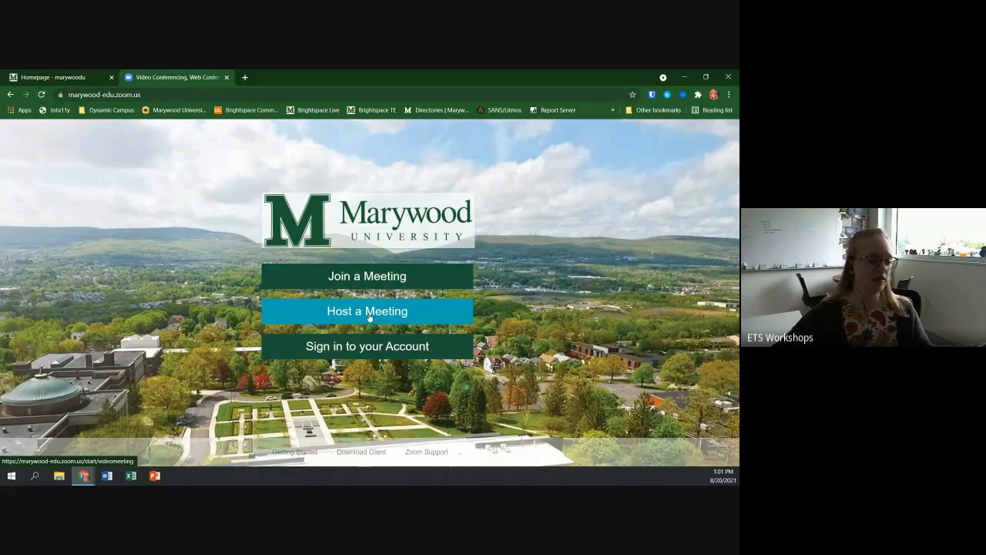
Sign in to the university Zoom account through Google, choosing the presenter's Marywood account.
{"action": "left_click", "coordinate": [343, 354]}
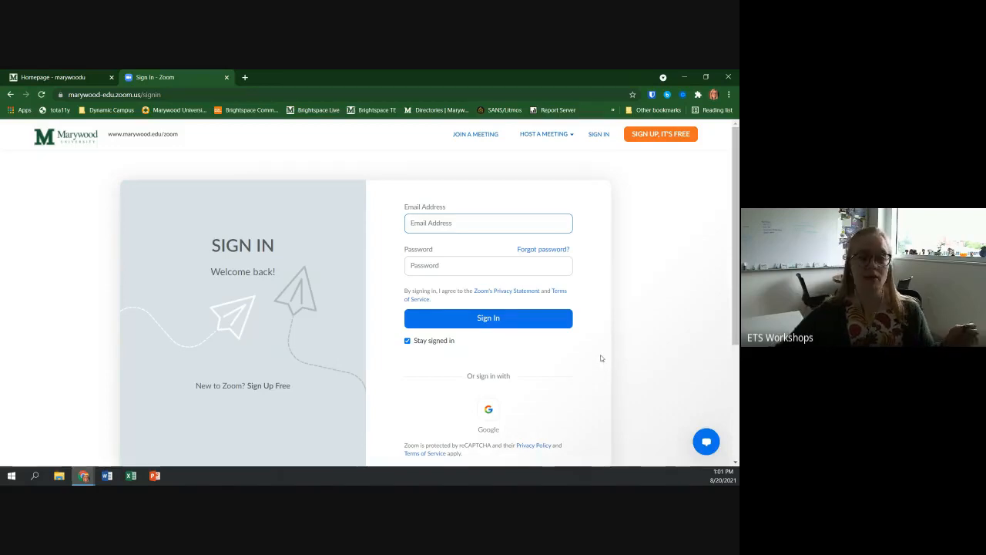
{"action": "left_click", "coordinate": [487, 411]}
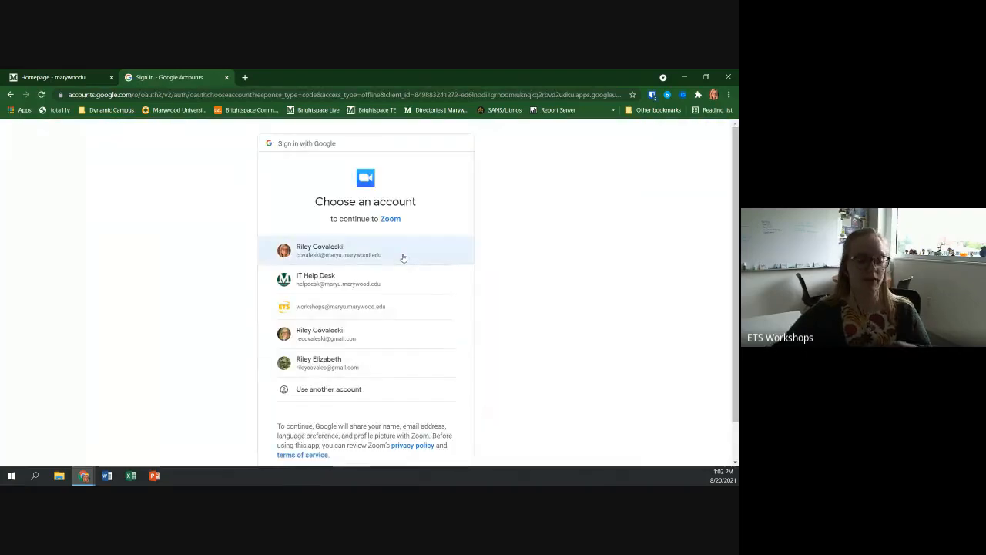
{"action": "left_click", "coordinate": [402, 257]}
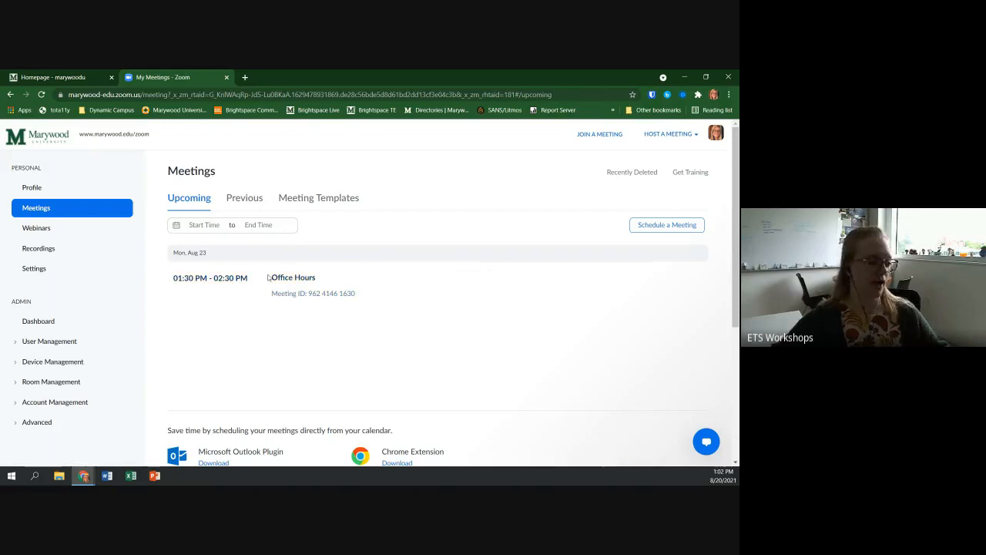
{"action": "mouse_move", "coordinate": [282, 289]}
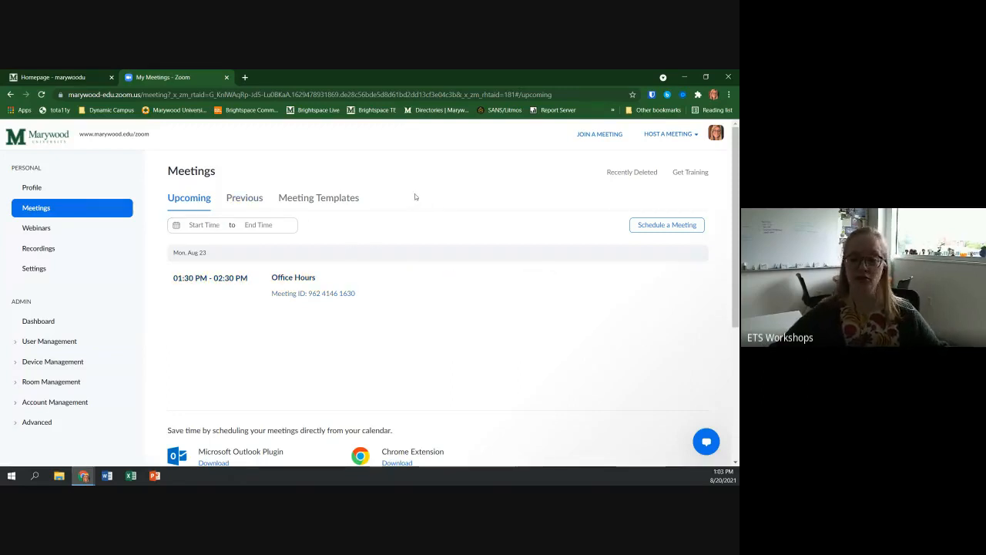
Close the Zoom website tab and open the presenter's 2021 test course in Brightspace.
{"action": "left_click", "coordinate": [227, 78]}
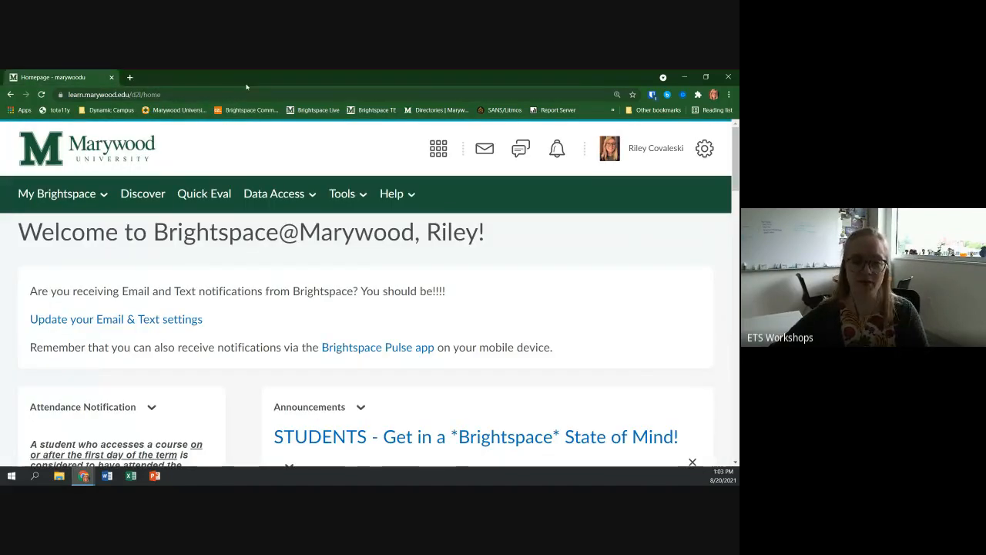
{"action": "left_click", "coordinate": [438, 152]}
{"action": "scroll", "coordinate": [398, 295], "scroll_direction": "down", "scroll_amount": 1}
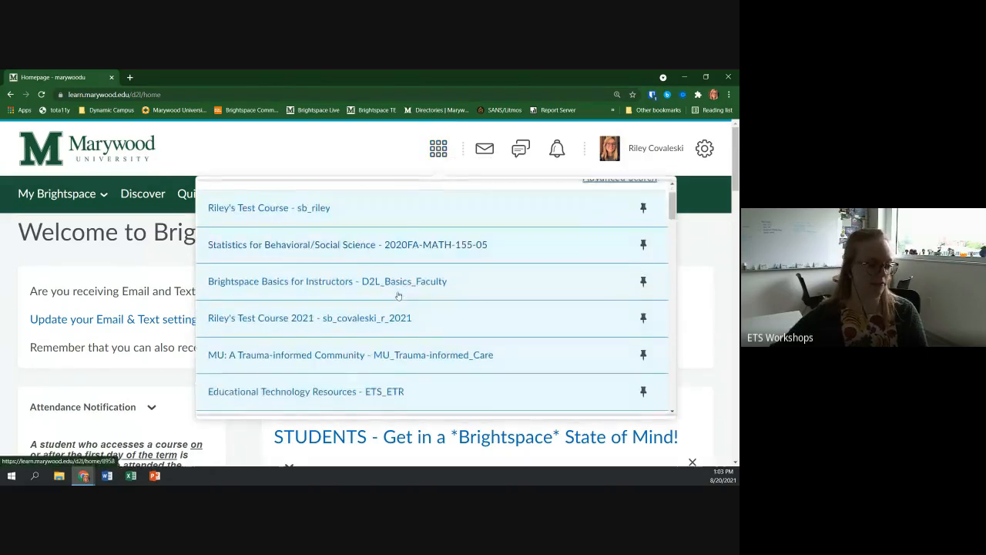
{"action": "scroll", "coordinate": [399, 295], "scroll_direction": "down", "scroll_amount": 1}
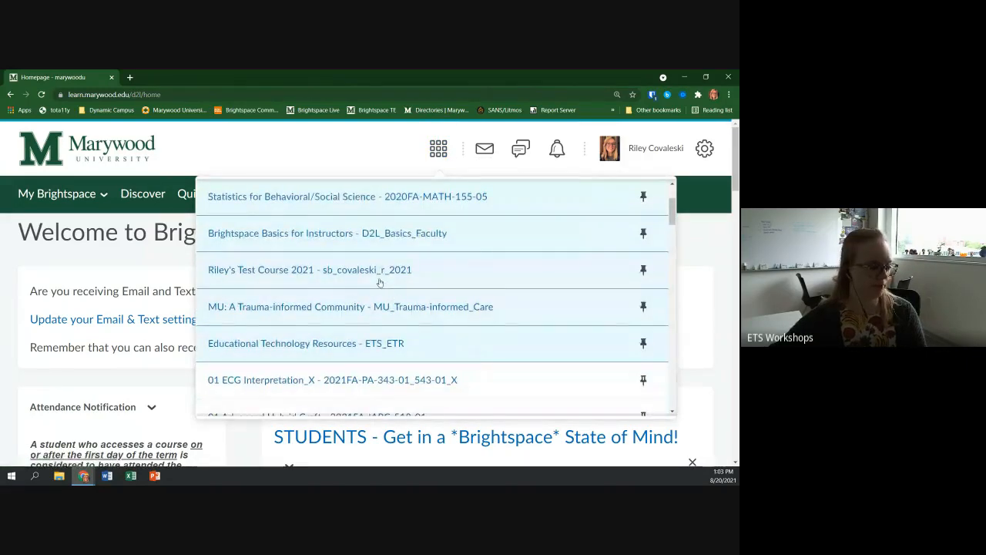
{"action": "left_click", "coordinate": [265, 278]}
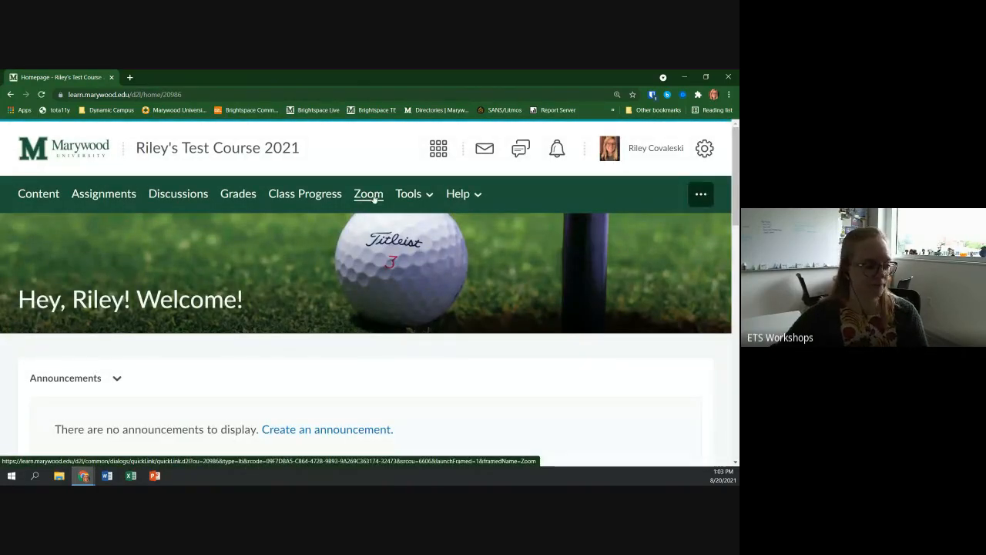
Open the course's Zoom page and start scheduling a new meeting.
{"action": "left_click", "coordinate": [369, 195]}
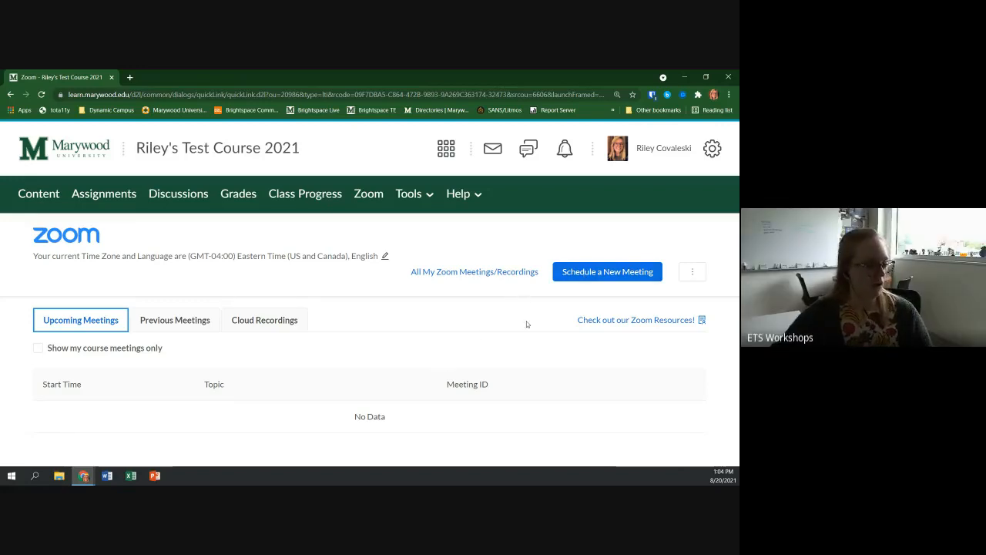
{"action": "left_click", "coordinate": [584, 274]}
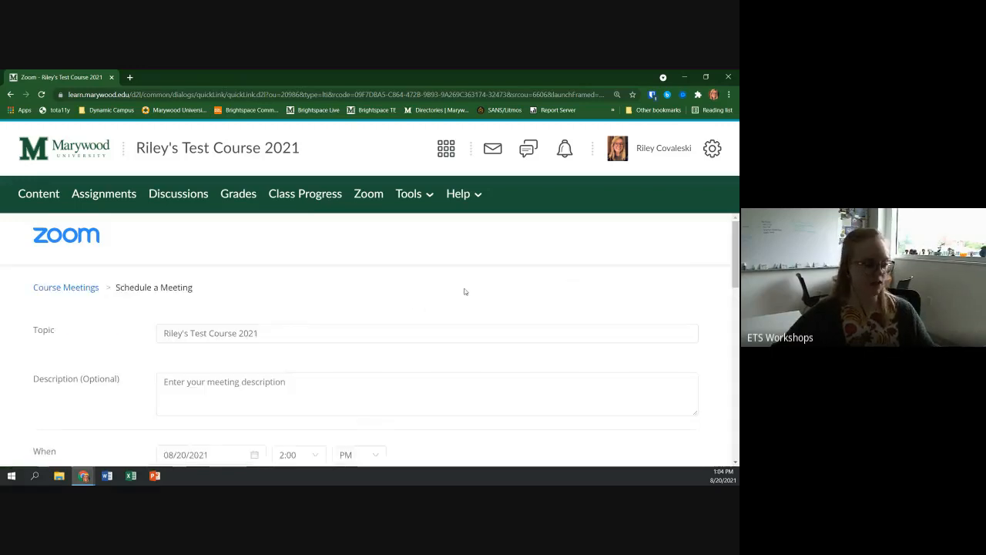
{"action": "scroll", "coordinate": [465, 291], "scroll_direction": "down", "scroll_amount": 1}
Replace the meeting topic with "Lecture 1".
{"action": "left_click", "coordinate": [408, 284]}
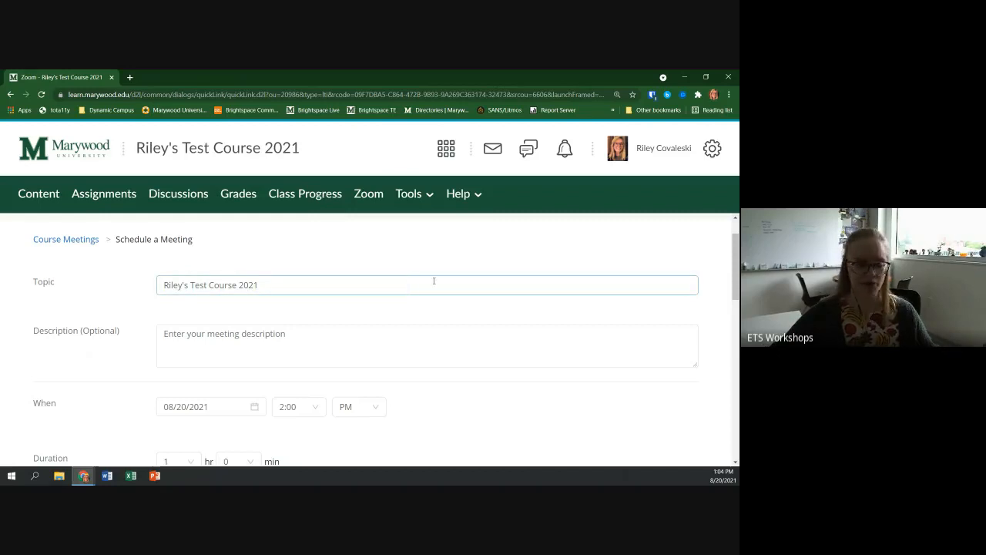
{"action": "left_click_drag", "start_coordinate": [278, 285], "coordinate": [125, 302]}
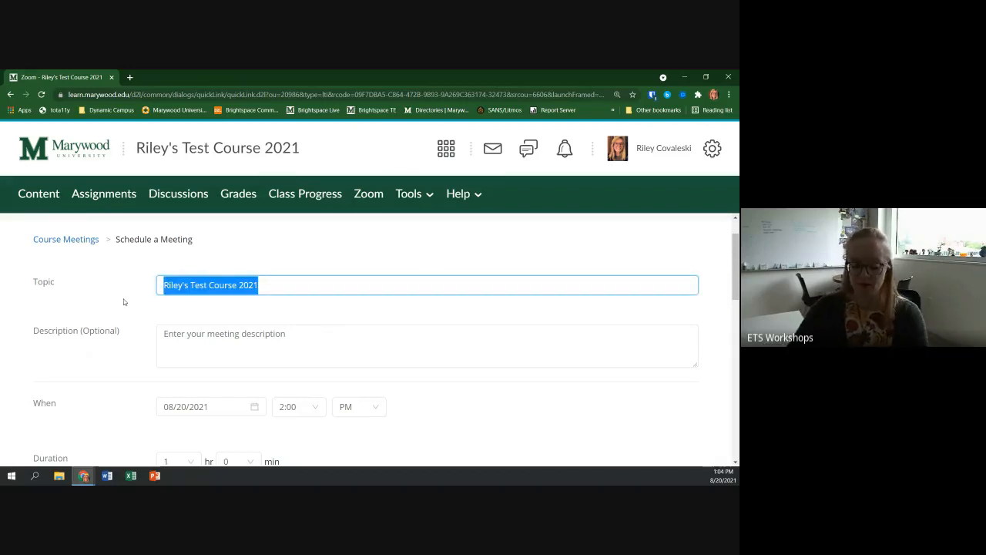
{"action": "type", "text": "Lecutre"}
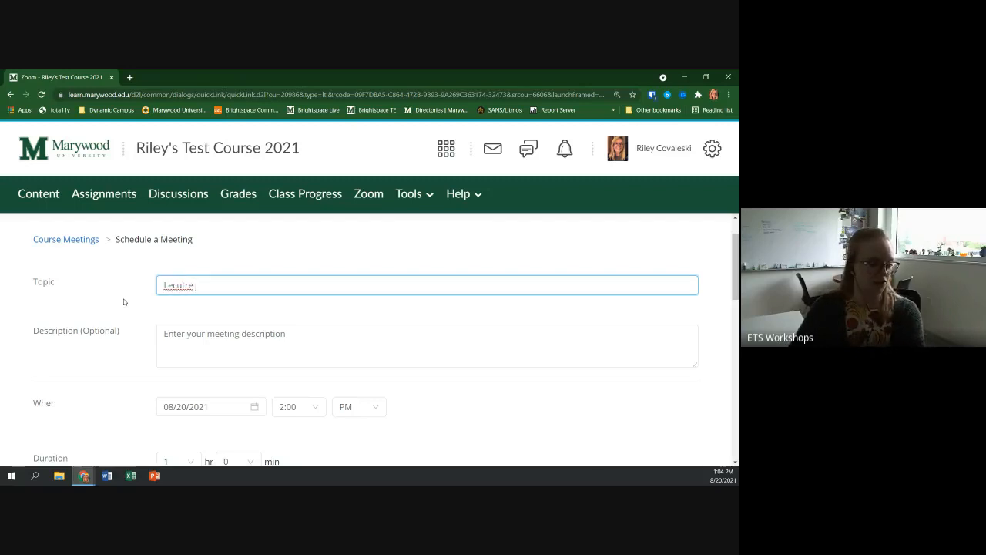
{"action": "key", "text": "BackSpace"}
{"action": "key", "text": "BackSpace"}
{"action": "type", "text": "tu"}
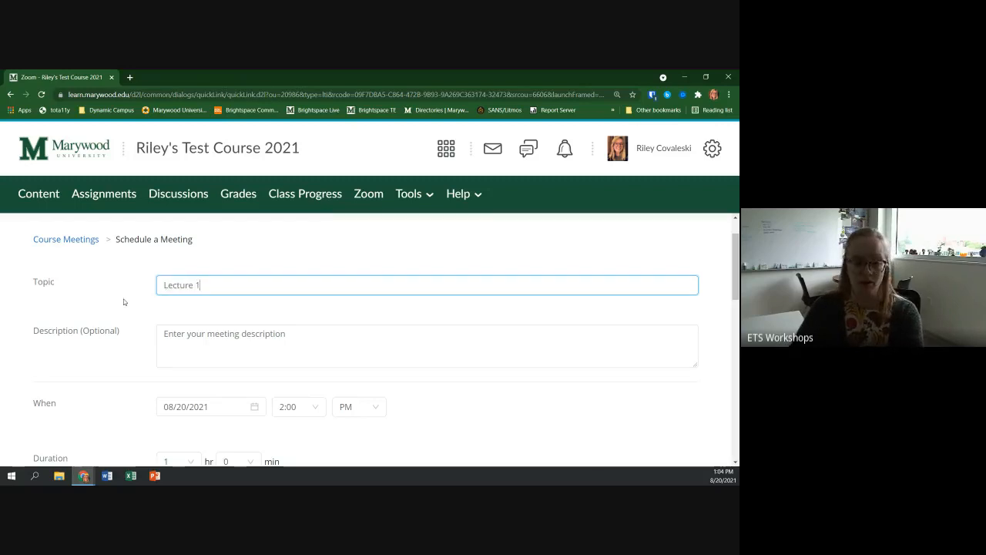
{"action": "left_click", "coordinate": [150, 335]}
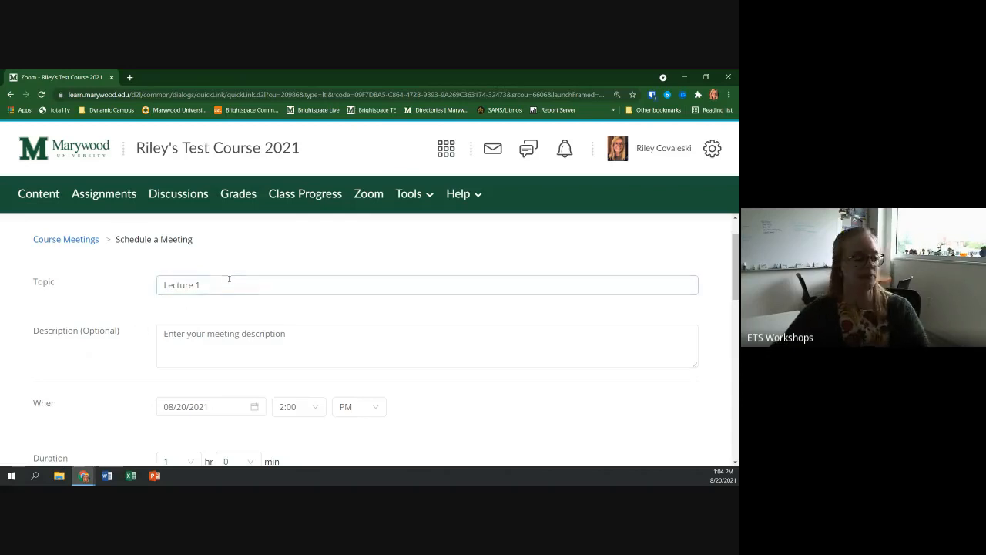
Set the meeting to start on 09/01/2021 at 12:30 PM.
{"action": "scroll", "coordinate": [224, 277], "scroll_direction": "down", "scroll_amount": 2}
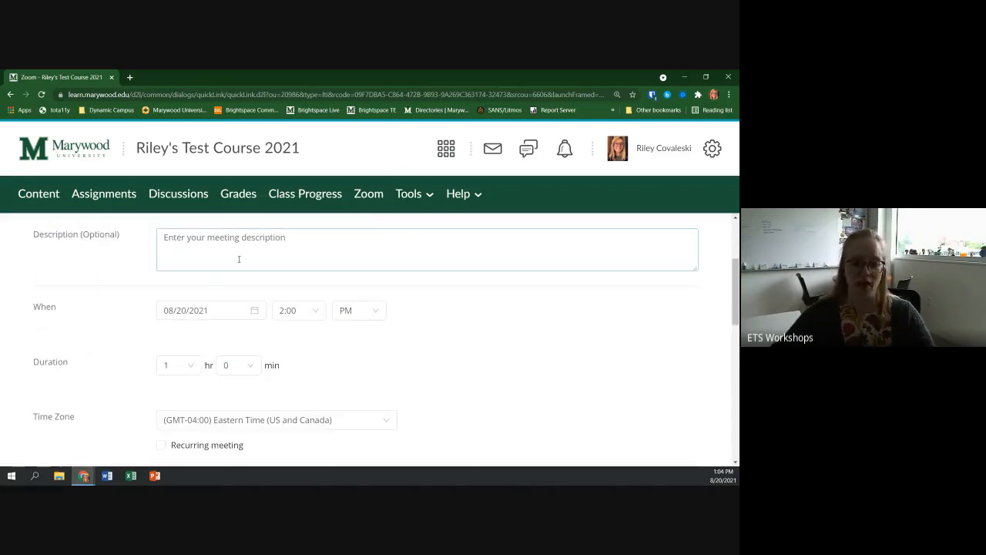
{"action": "scroll", "coordinate": [189, 262], "scroll_direction": "down", "scroll_amount": 1}
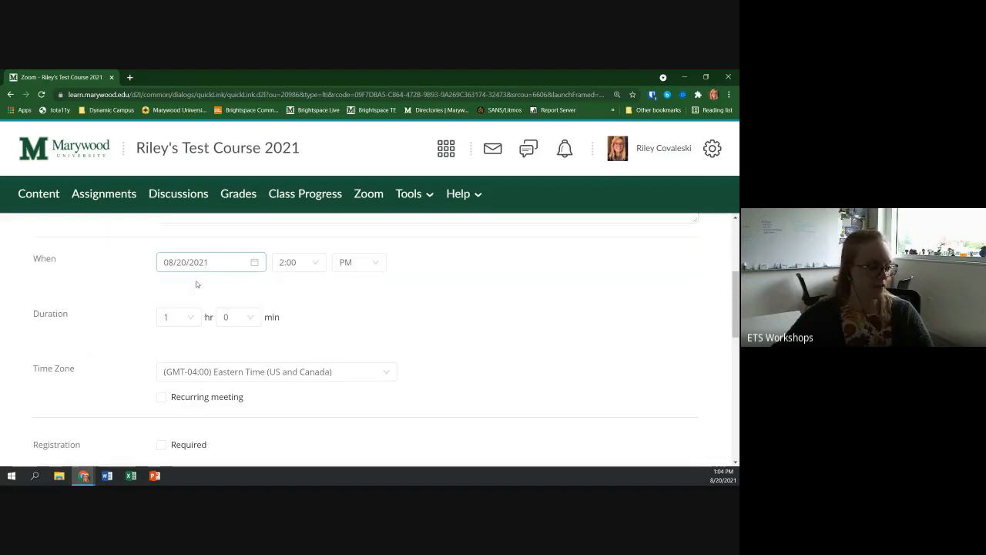
{"action": "left_click", "coordinate": [247, 263]}
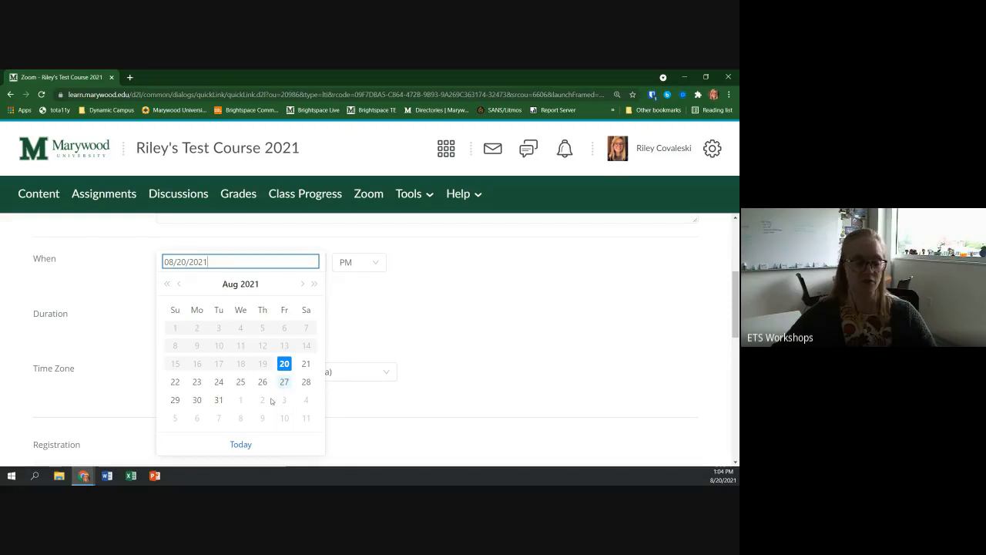
{"action": "left_click", "coordinate": [302, 284]}
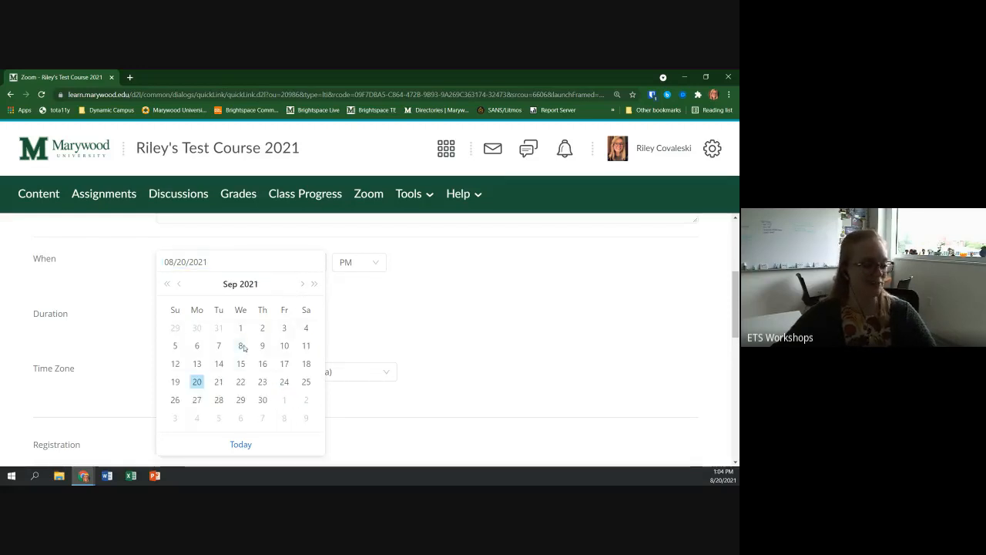
{"action": "left_click", "coordinate": [240, 328]}
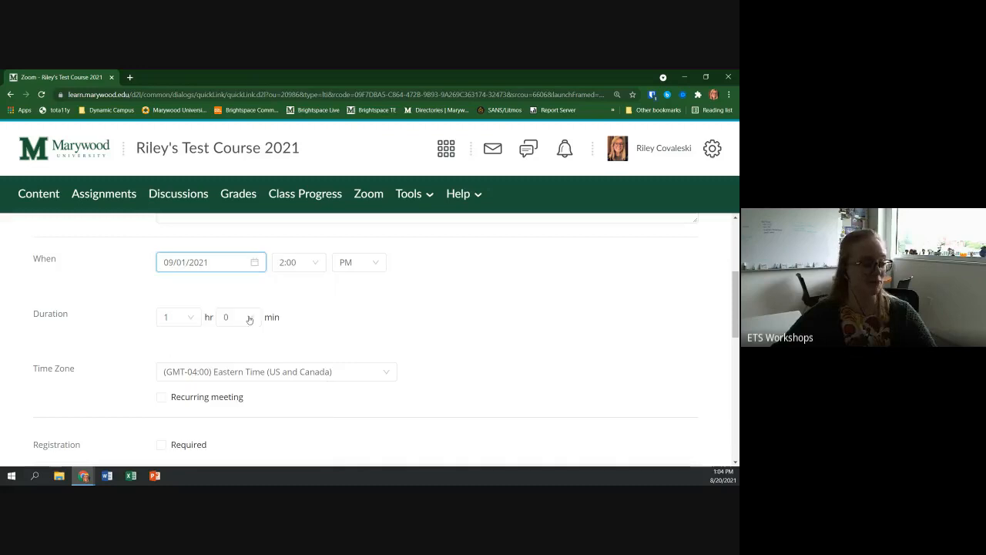
{"action": "left_click", "coordinate": [314, 266]}
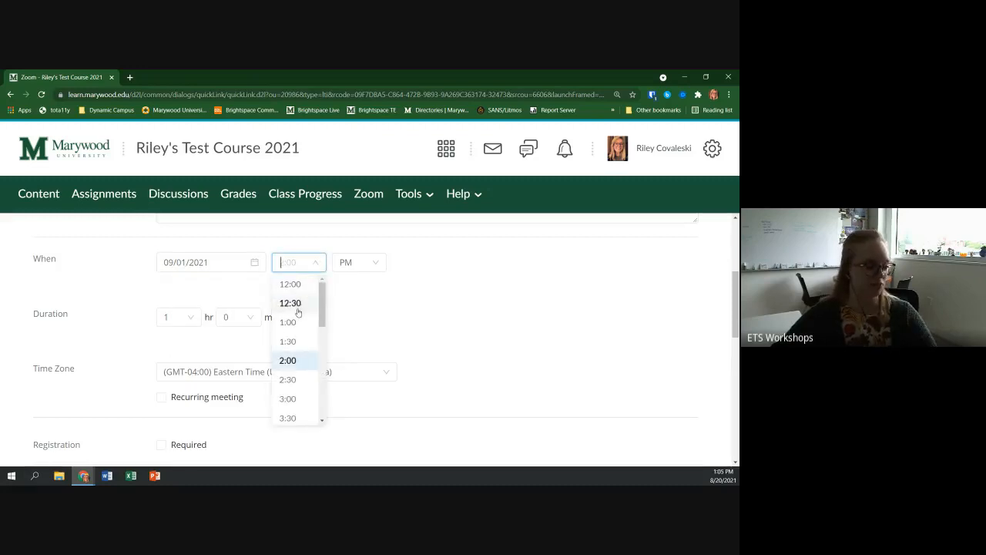
{"action": "left_click", "coordinate": [299, 304]}
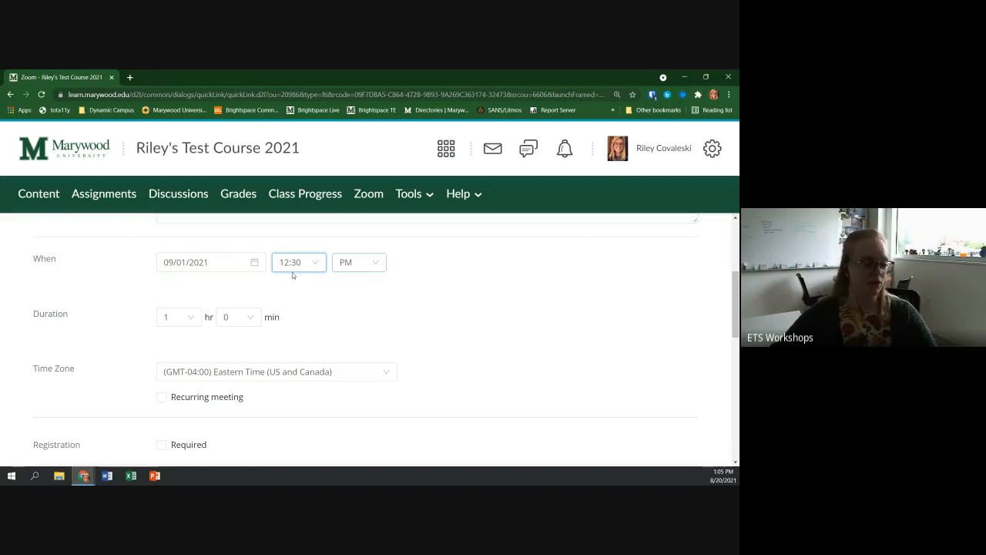
{"action": "left_click", "coordinate": [360, 263]}
{"action": "left_click", "coordinate": [399, 274]}
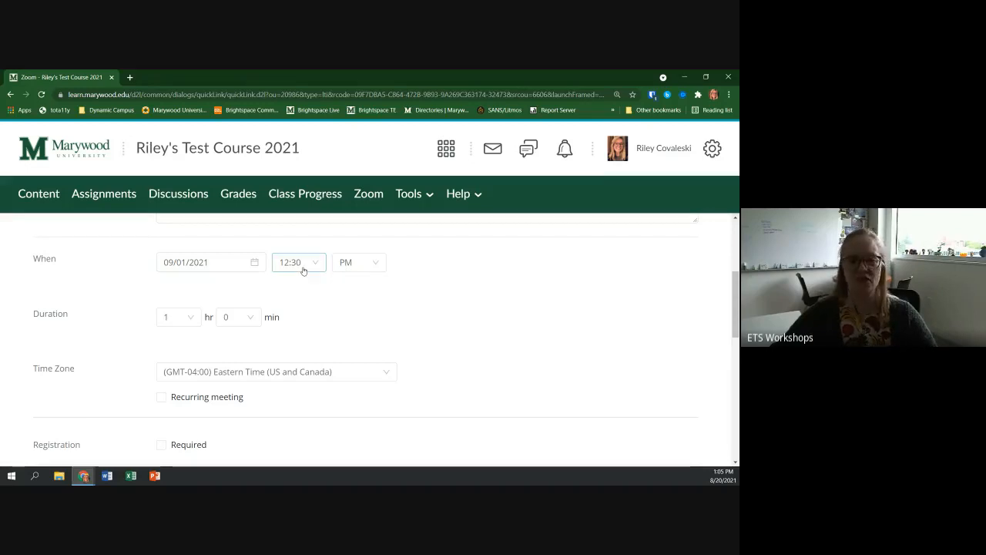
Look through the hour choices for the meeting duration without changing the selection.
{"action": "scroll", "coordinate": [306, 278], "scroll_direction": "down", "scroll_amount": 1}
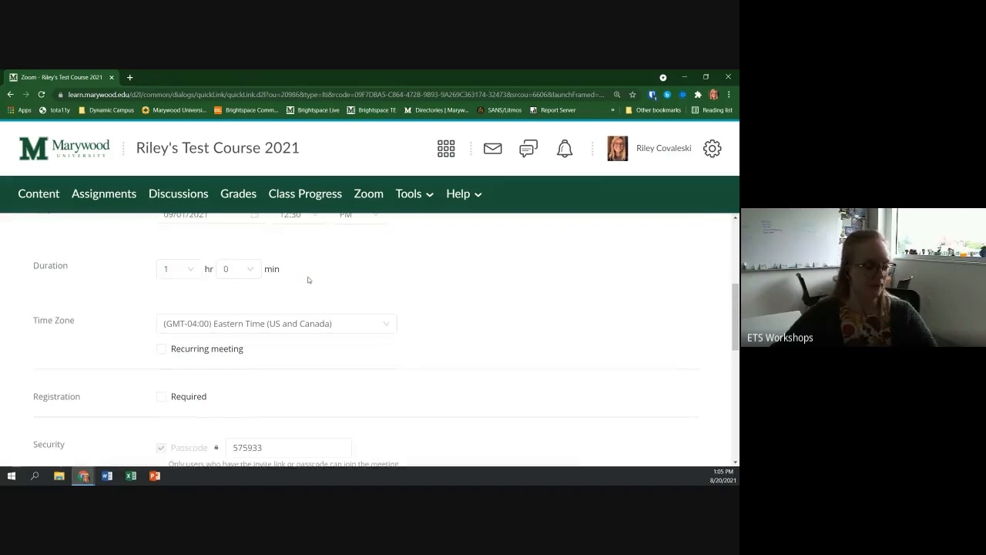
{"action": "left_click", "coordinate": [193, 276]}
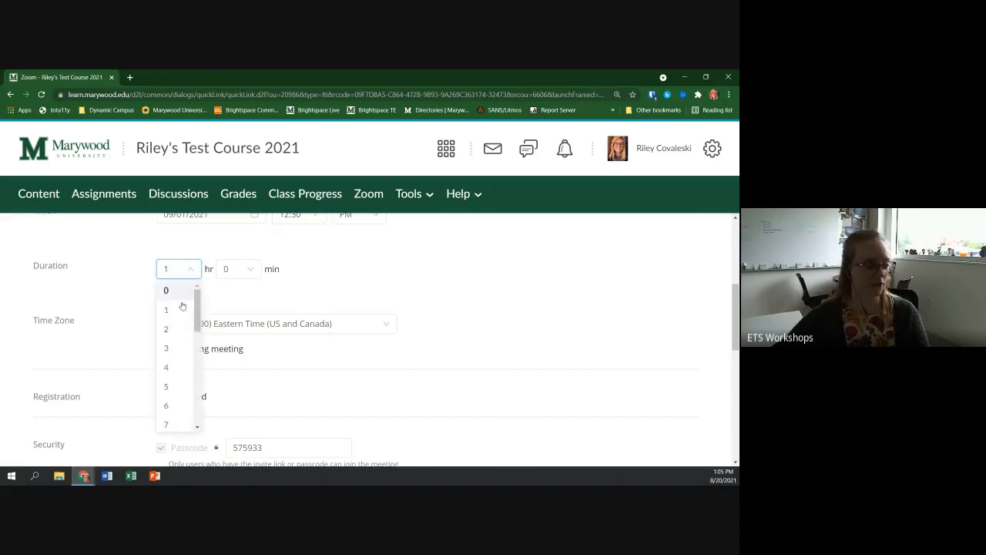
{"action": "left_click", "coordinate": [245, 298]}
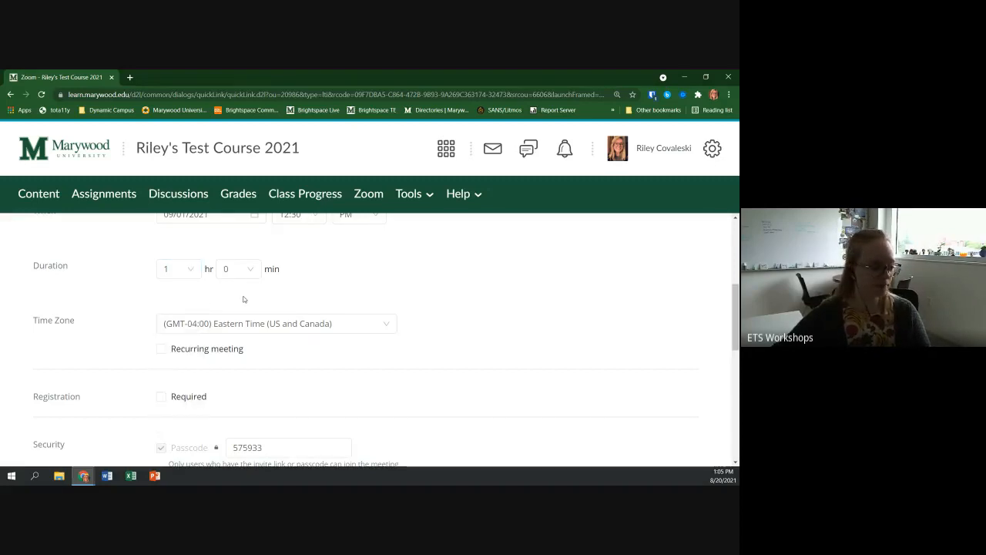
Make Lecture 1 a recurring meeting and check its topic and start time.
{"action": "scroll", "coordinate": [297, 284], "scroll_direction": "down", "scroll_amount": 1}
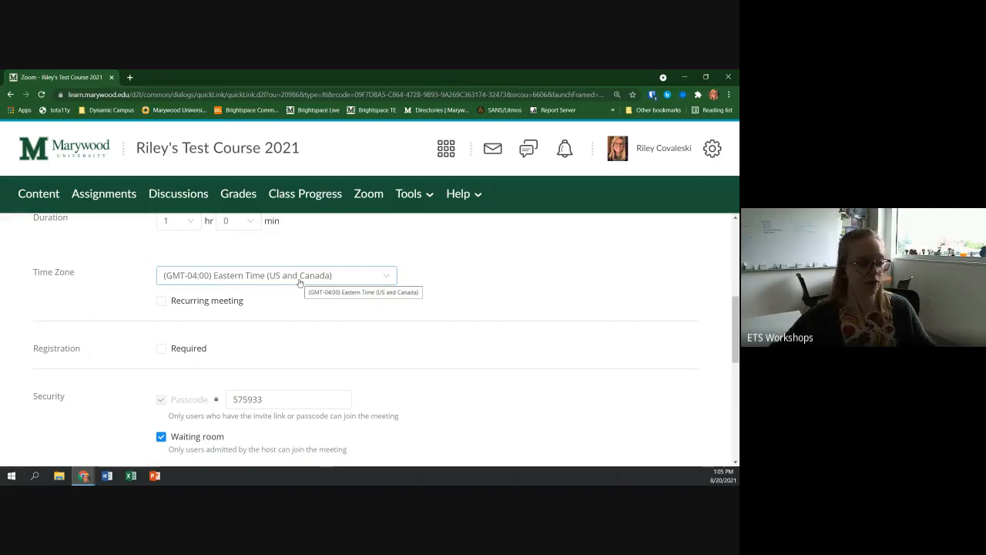
{"action": "left_click", "coordinate": [161, 302]}
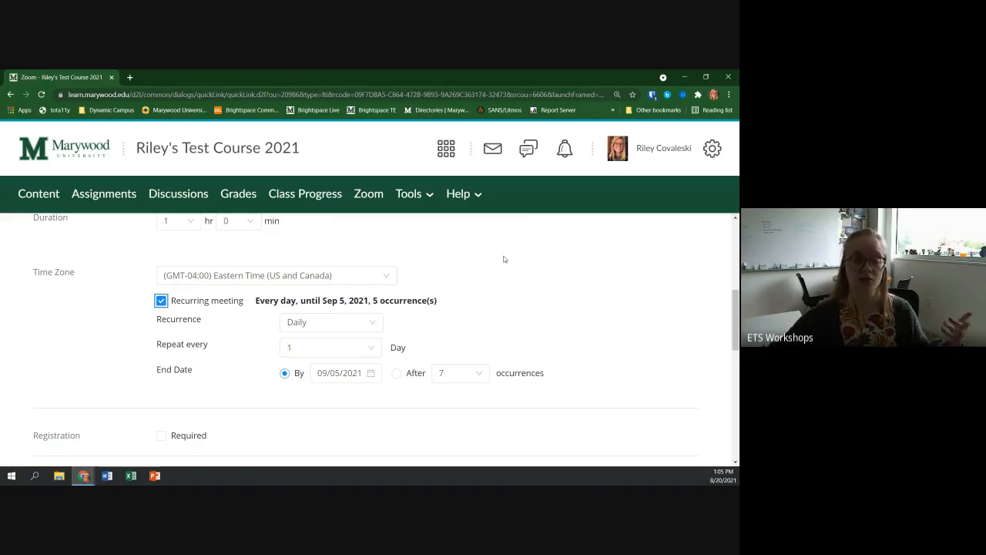
{"action": "scroll", "coordinate": [411, 333], "scroll_direction": "up", "scroll_amount": 4}
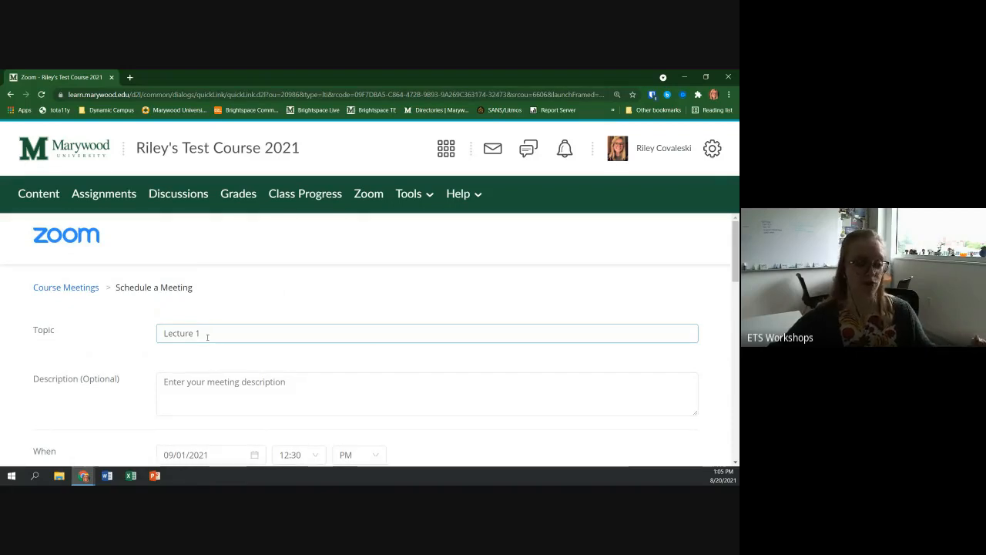
{"action": "scroll", "coordinate": [208, 339], "scroll_direction": "down", "scroll_amount": 4}
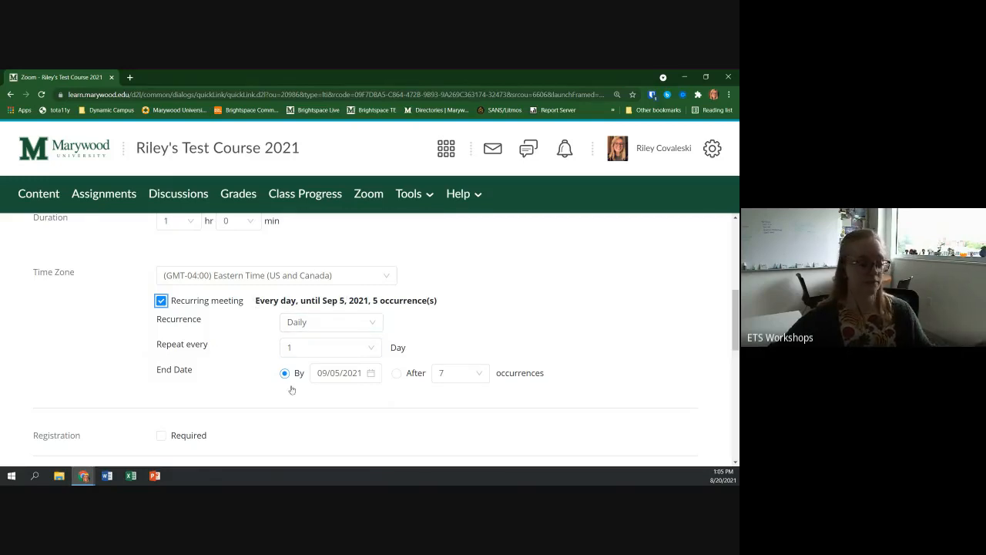
Set the meeting to recur weekly and view the choices for the week interval.
{"action": "left_click", "coordinate": [321, 323]}
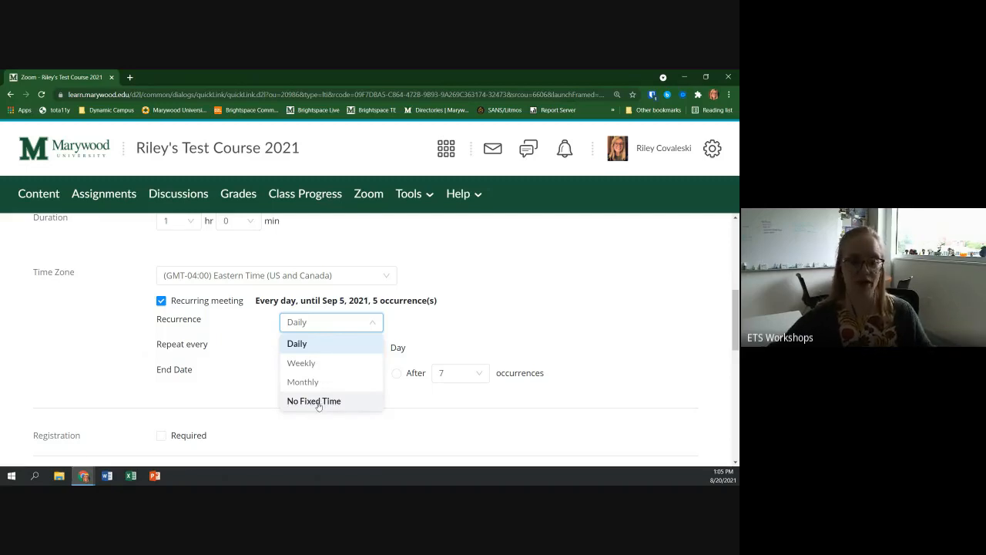
{"action": "left_click", "coordinate": [323, 364]}
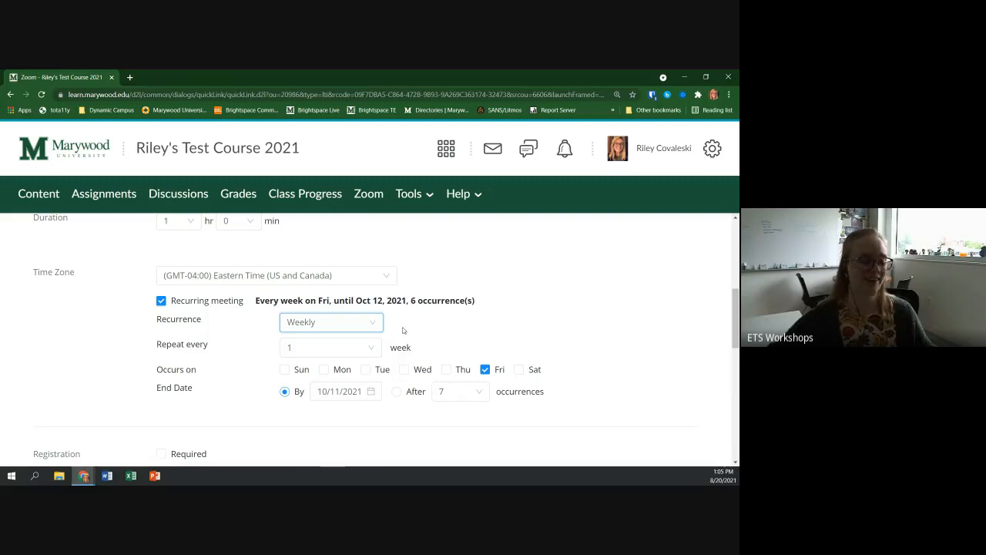
{"action": "left_click", "coordinate": [392, 334]}
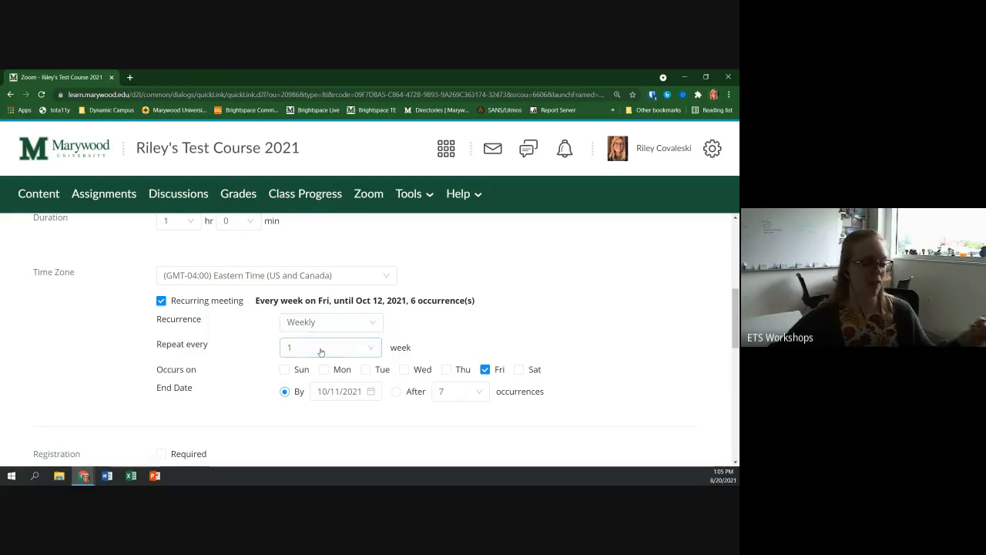
{"action": "left_click", "coordinate": [322, 352]}
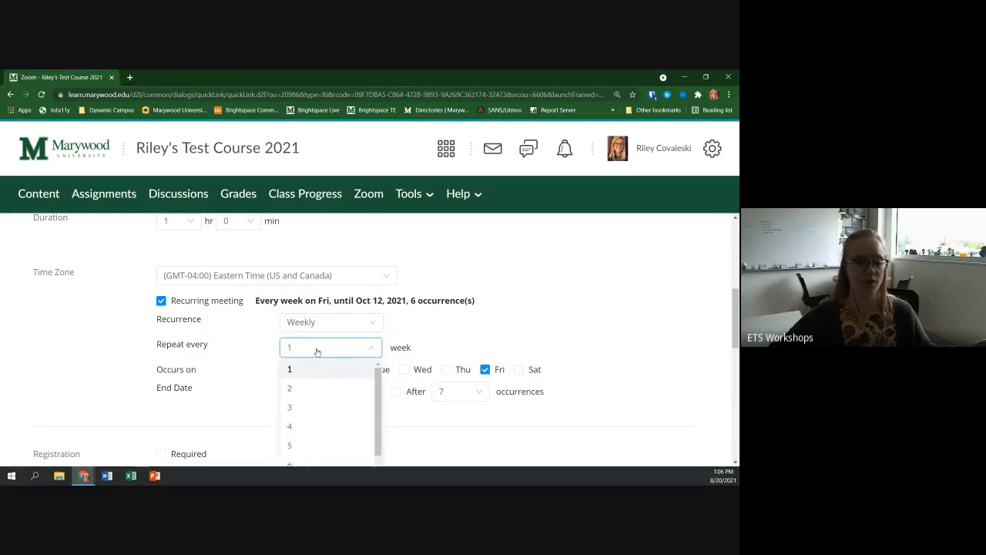
Switch the meeting's recurrence to daily, repeating every 2 days.
{"action": "left_click", "coordinate": [315, 324]}
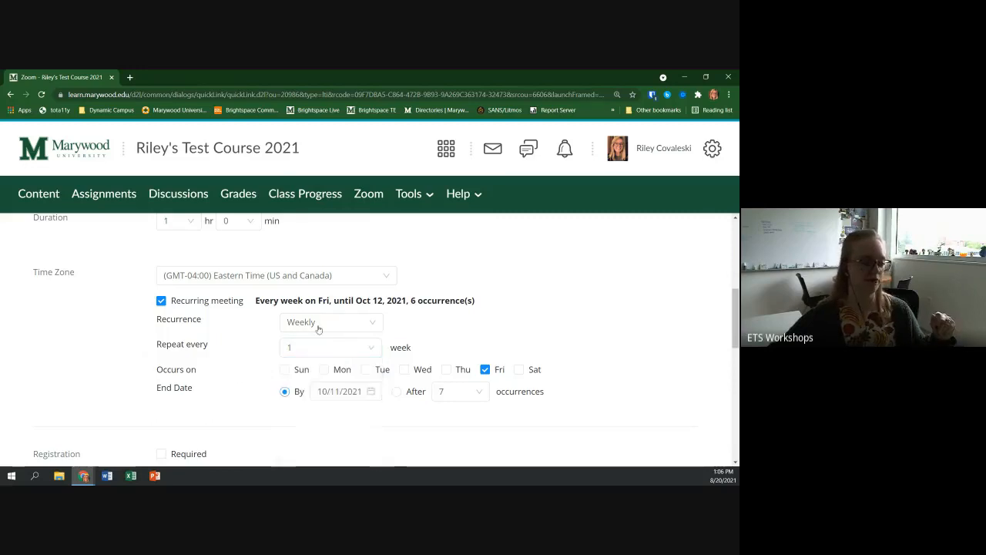
{"action": "left_click", "coordinate": [306, 343]}
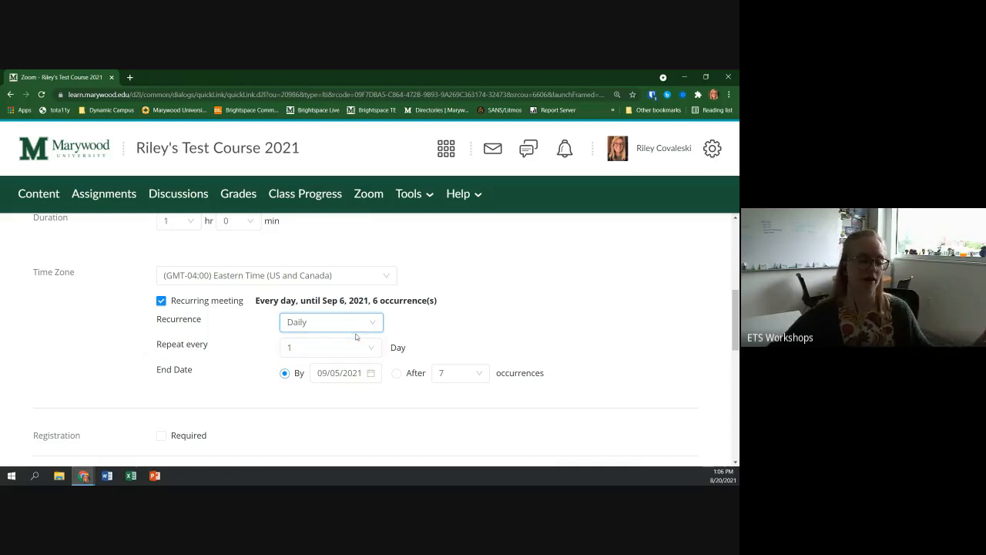
{"action": "left_click", "coordinate": [325, 352]}
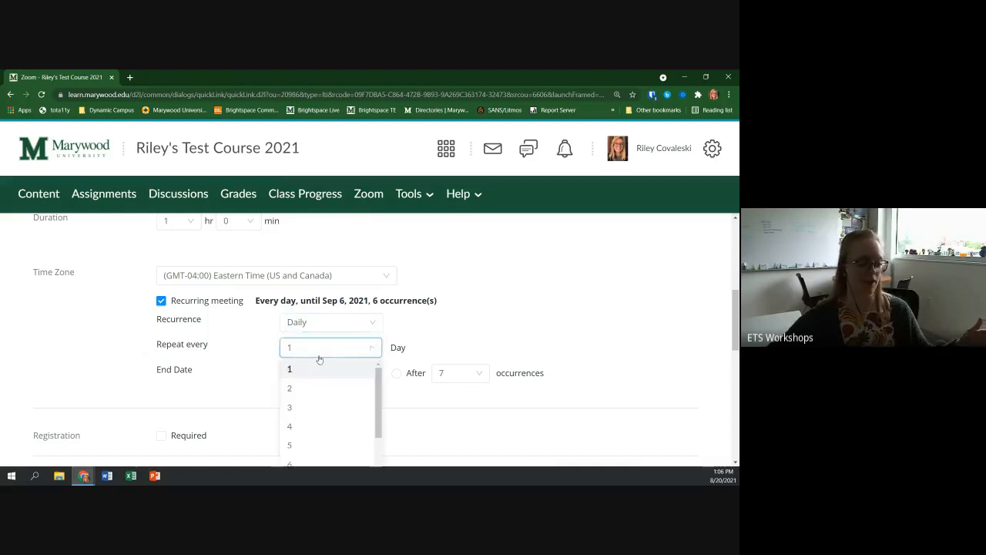
{"action": "left_click", "coordinate": [299, 387]}
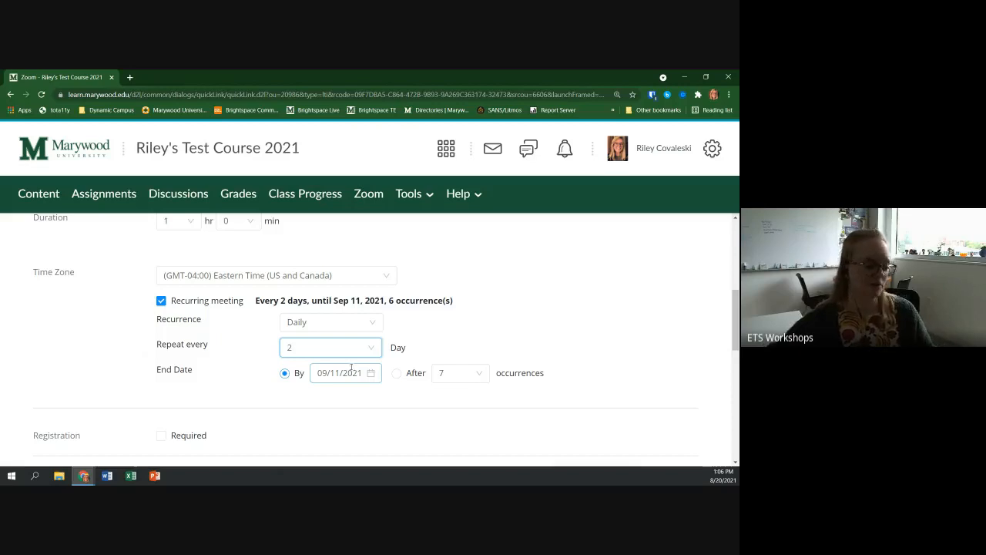
Set the meeting to recur weekly on Monday, Wednesday and Friday only.
{"action": "left_click", "coordinate": [341, 322]}
{"action": "left_click", "coordinate": [316, 359]}
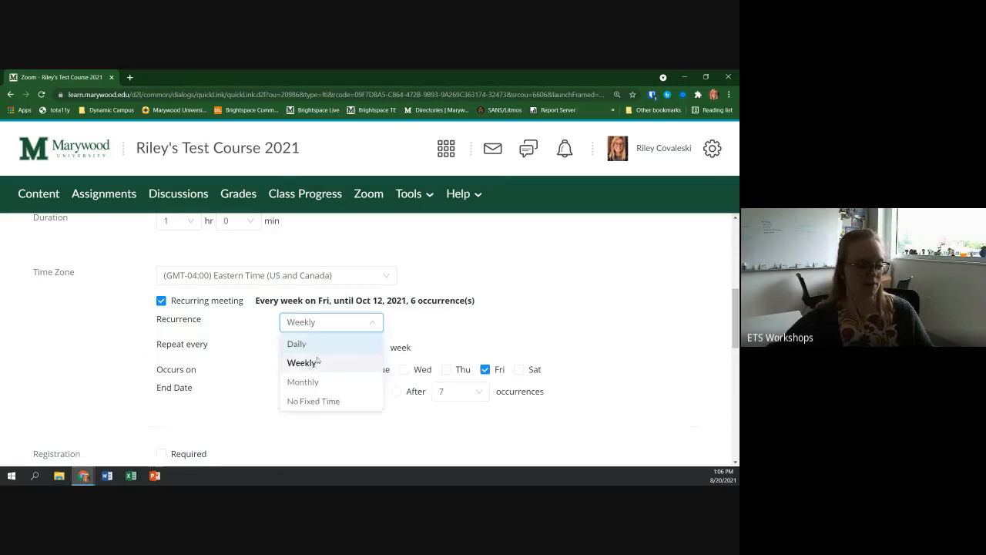
{"action": "left_click", "coordinate": [446, 370]}
{"action": "left_click", "coordinate": [485, 370]}
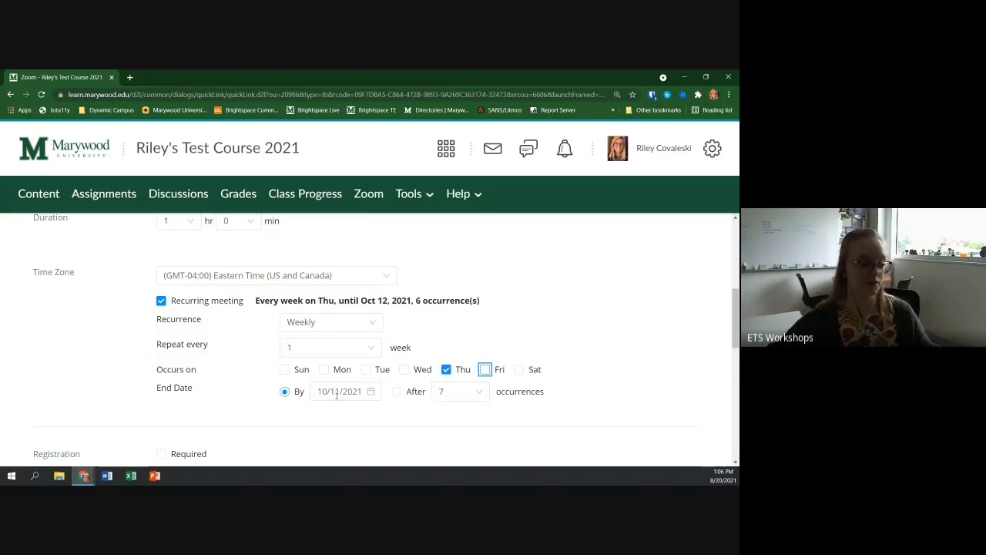
{"action": "left_click", "coordinate": [324, 370]}
{"action": "left_click", "coordinate": [404, 370]}
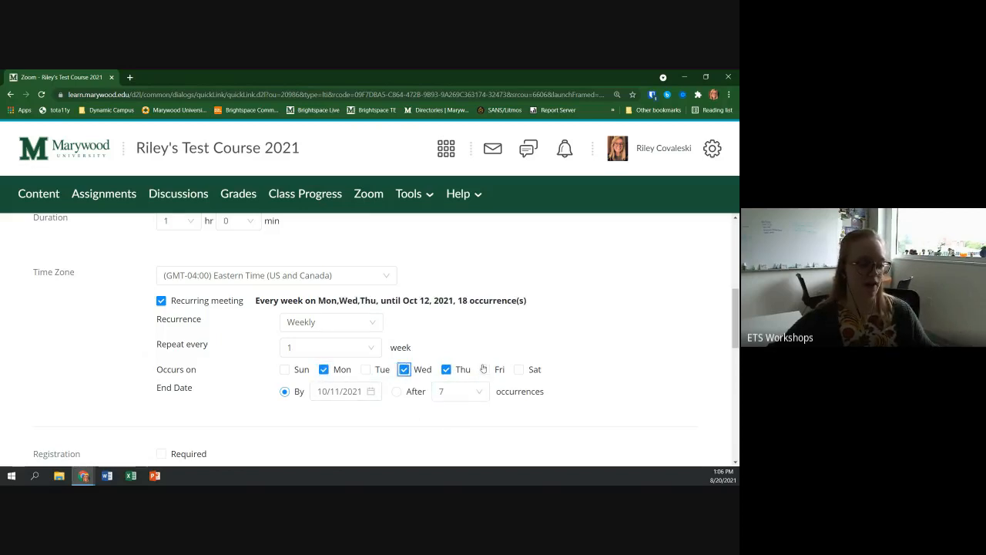
{"action": "left_click", "coordinate": [485, 370]}
{"action": "left_click", "coordinate": [453, 370]}
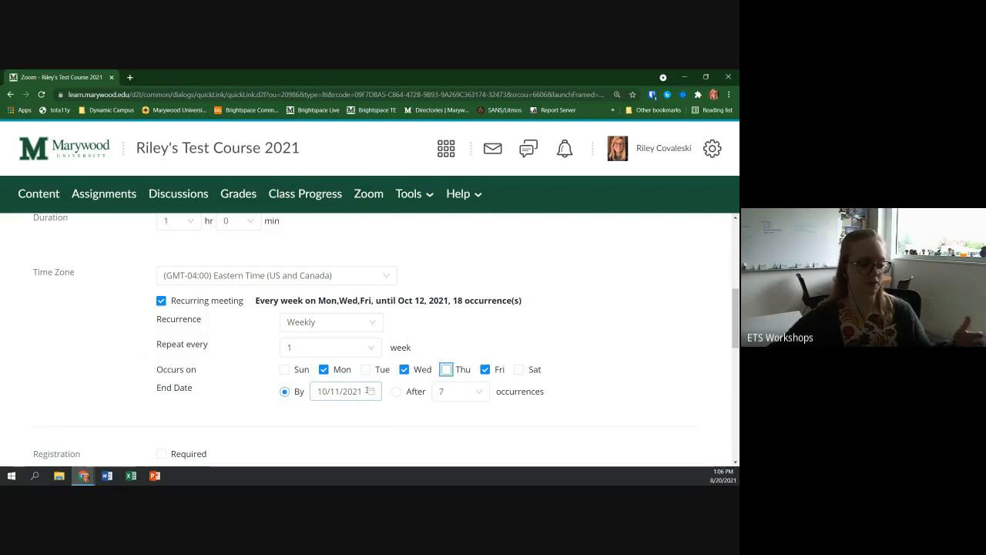
Set the recurring meeting to end by 12/10/2021.
{"action": "left_click", "coordinate": [368, 390]}
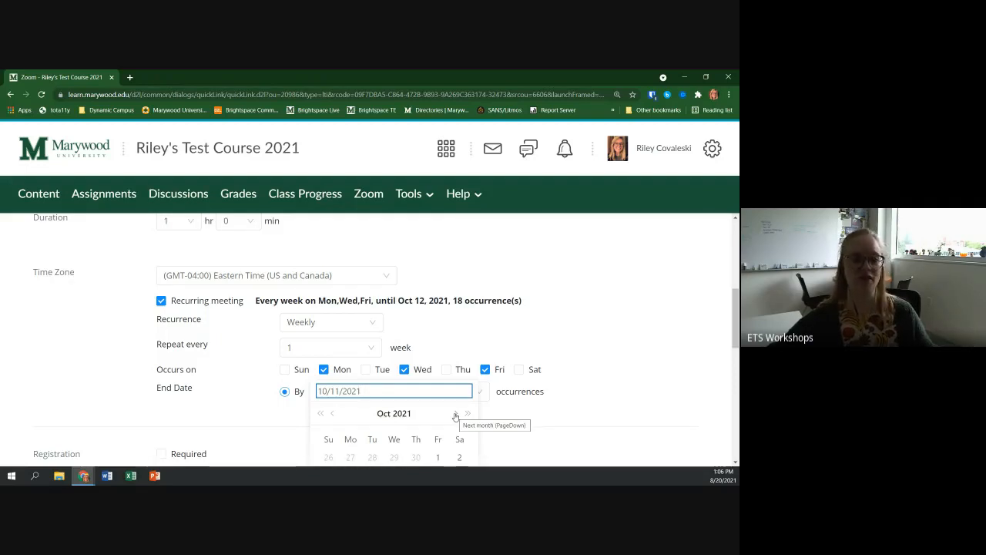
{"action": "left_click", "coordinate": [456, 414]}
{"action": "left_click", "coordinate": [456, 414]}
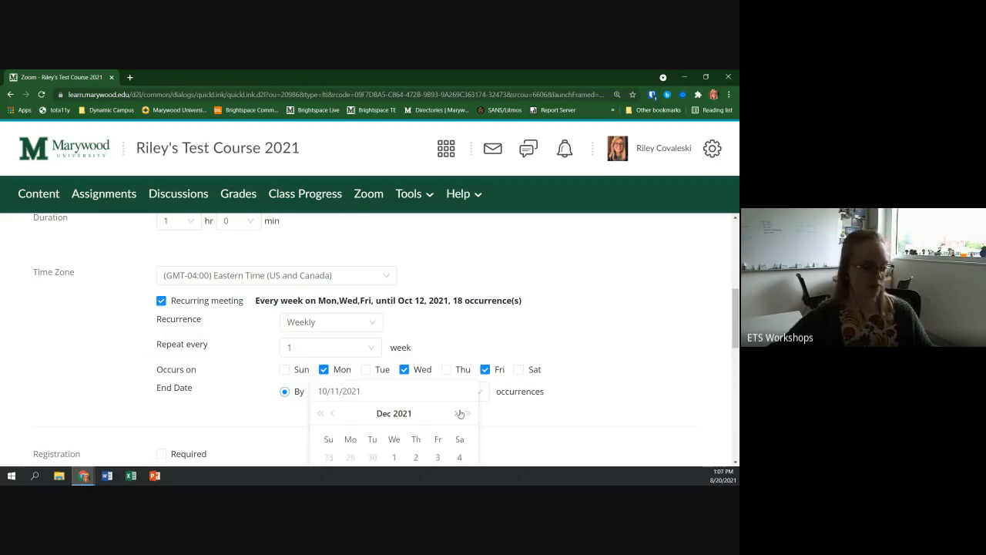
{"action": "scroll", "coordinate": [460, 414], "scroll_direction": "down", "scroll_amount": 2}
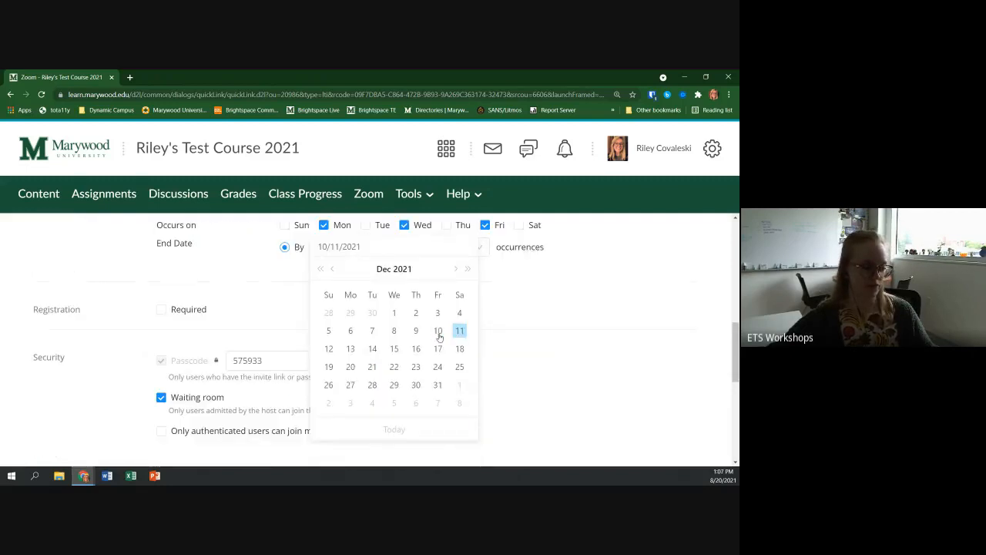
{"action": "left_click", "coordinate": [438, 332]}
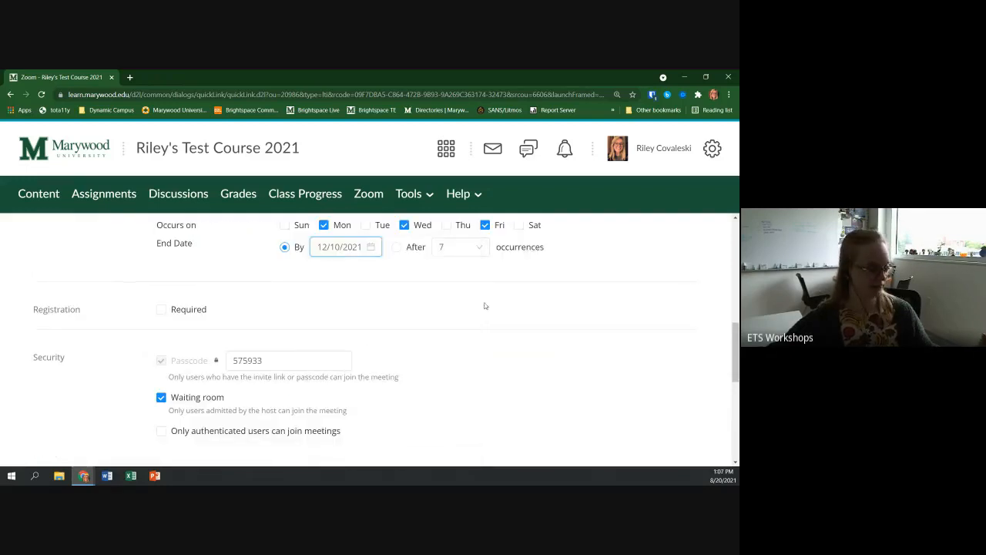
{"action": "scroll", "coordinate": [489, 300], "scroll_direction": "up", "scroll_amount": 2}
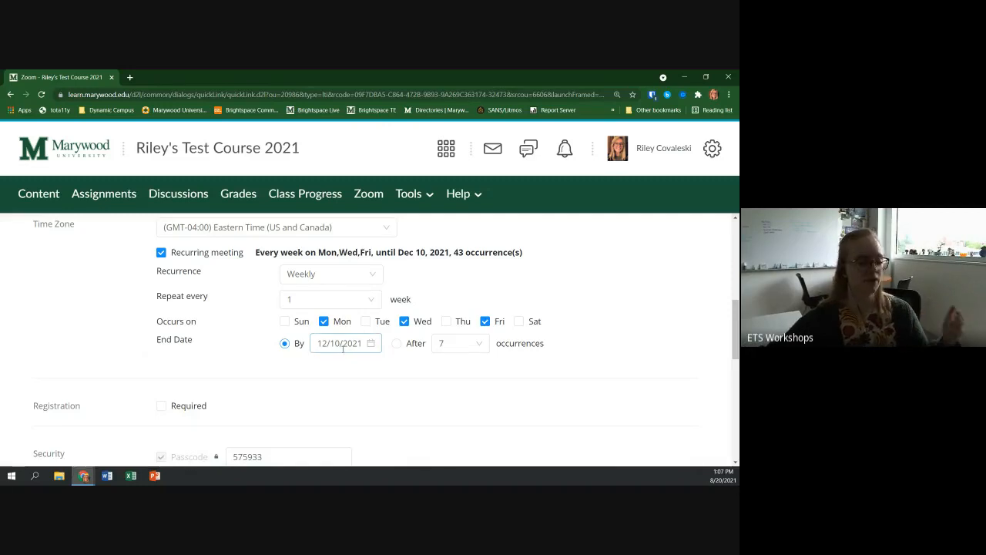
Review the meeting's registration, security, video, audio and meeting option settings without changing them.
{"action": "scroll", "coordinate": [540, 327], "scroll_direction": "down", "scroll_amount": 2}
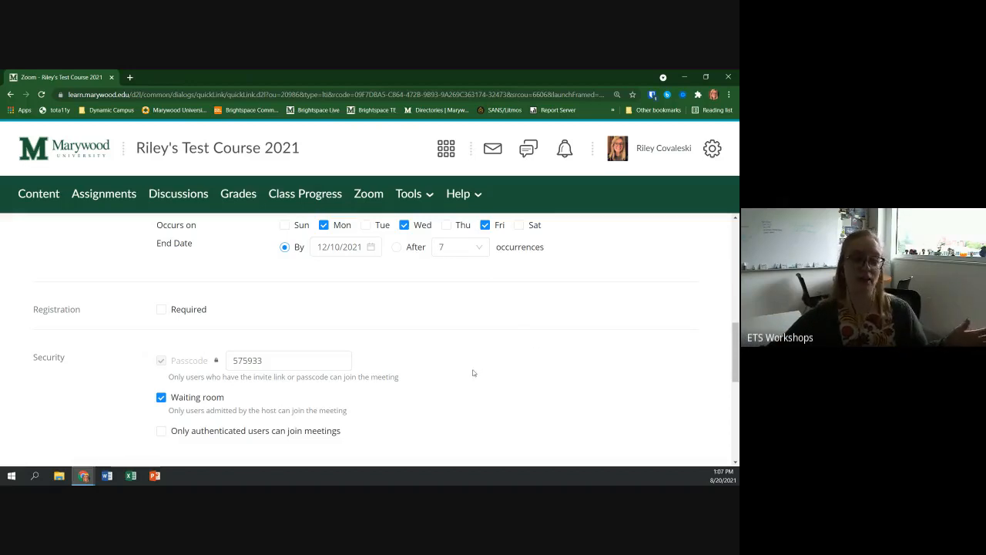
{"action": "scroll", "coordinate": [458, 364], "scroll_direction": "down", "scroll_amount": 1}
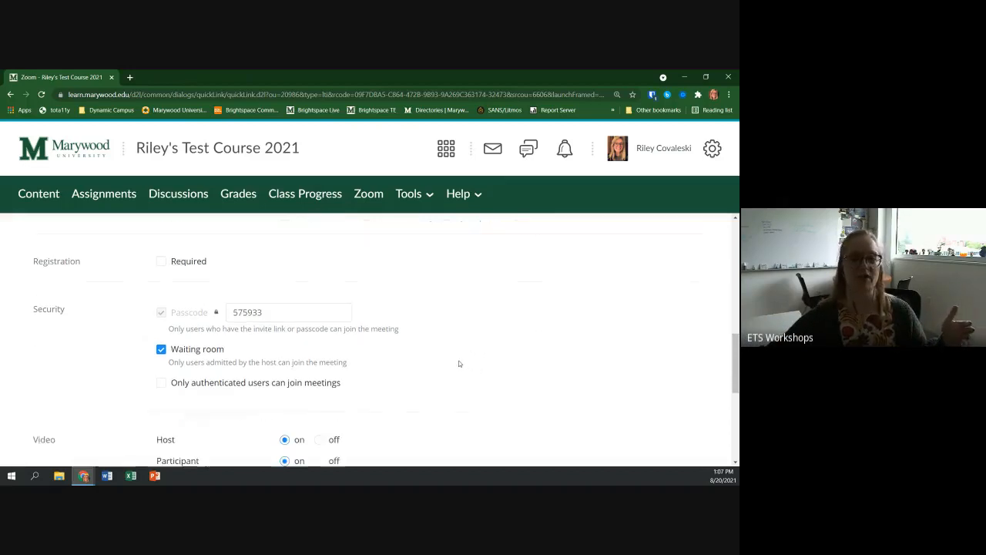
{"action": "scroll", "coordinate": [438, 362], "scroll_direction": "up", "scroll_amount": 2}
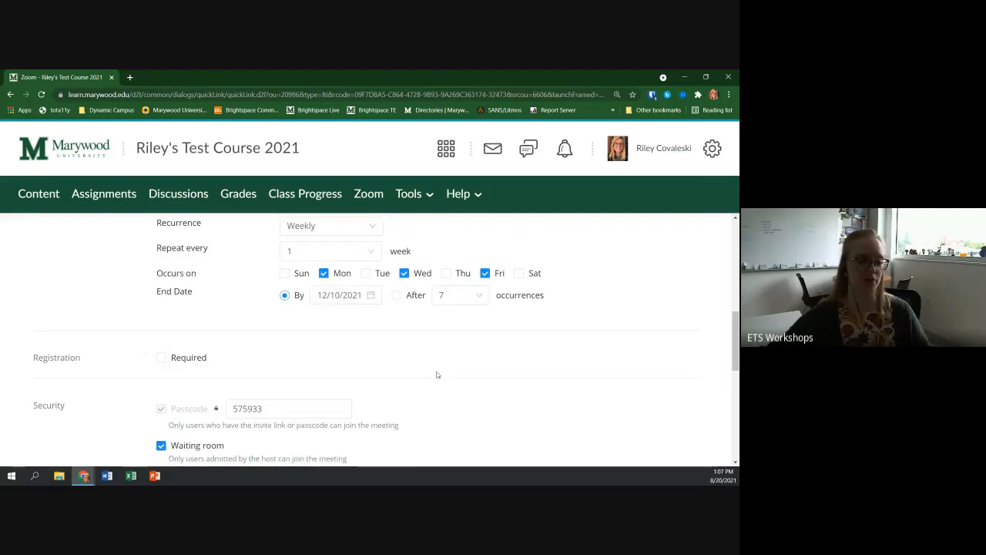
{"action": "scroll", "coordinate": [436, 373], "scroll_direction": "up", "scroll_amount": 1}
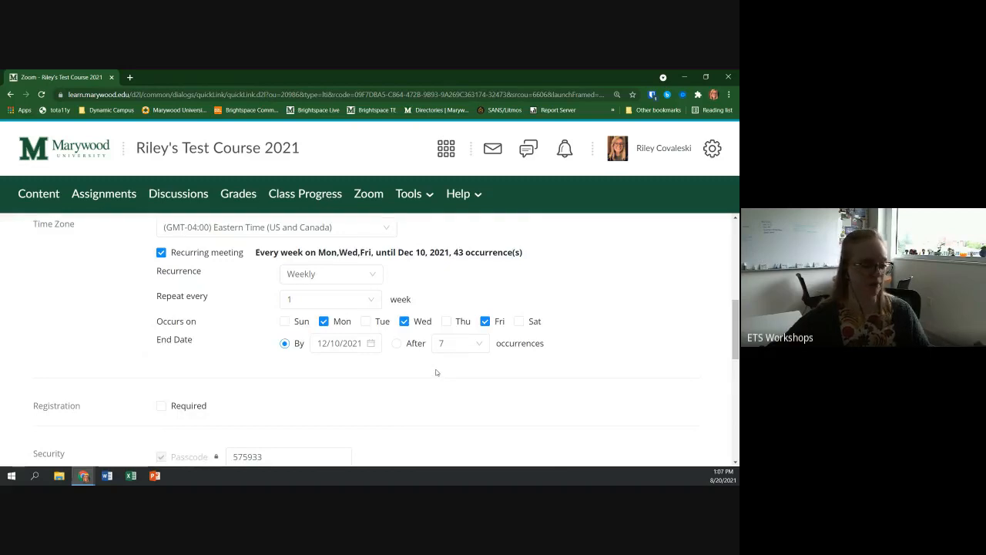
{"action": "scroll", "coordinate": [436, 373], "scroll_direction": "down", "scroll_amount": 1}
{"action": "scroll", "coordinate": [419, 372], "scroll_direction": "down", "scroll_amount": 1}
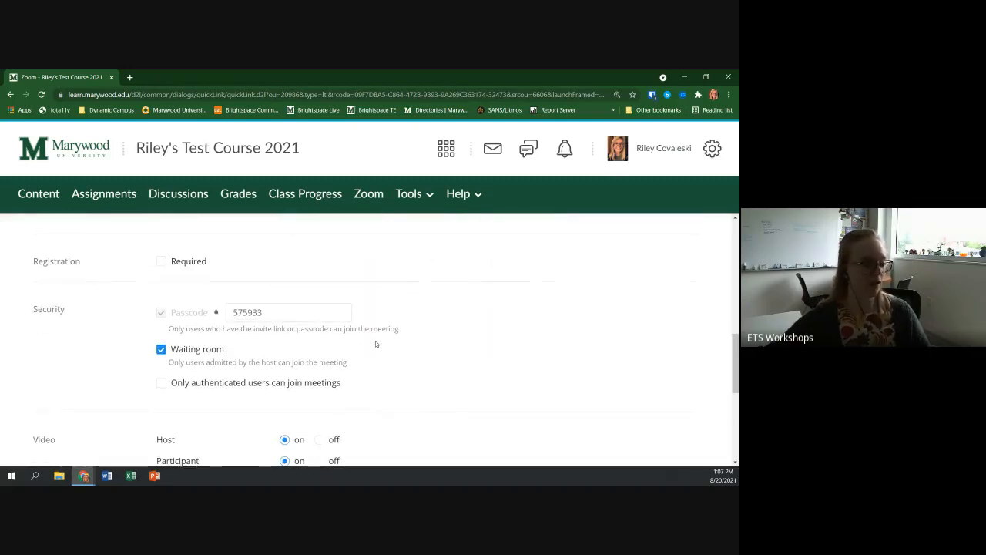
{"action": "scroll", "coordinate": [398, 368], "scroll_direction": "down", "scroll_amount": 1}
{"action": "scroll", "coordinate": [396, 369], "scroll_direction": "up", "scroll_amount": 1}
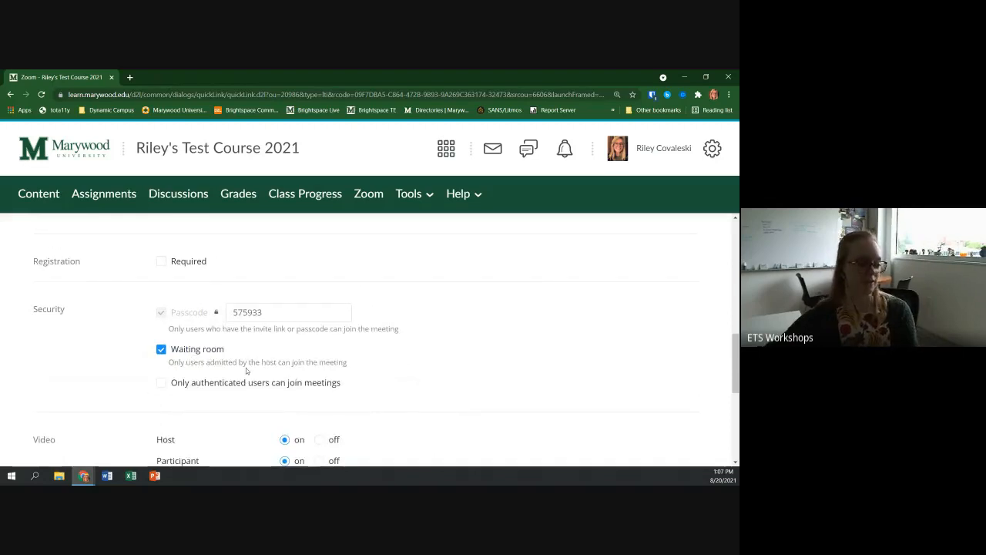
{"action": "scroll", "coordinate": [239, 365], "scroll_direction": "down", "scroll_amount": 3}
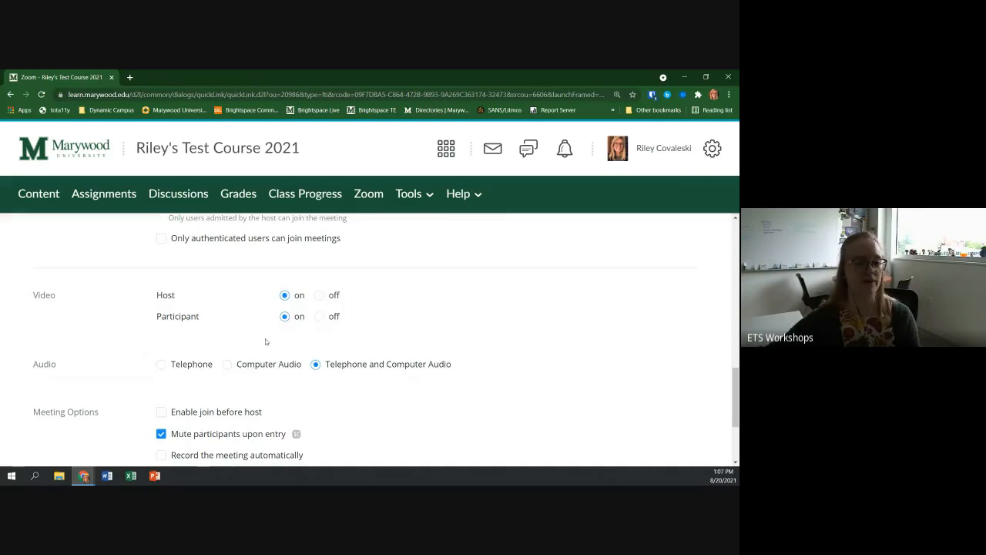
{"action": "scroll", "coordinate": [266, 342], "scroll_direction": "down", "scroll_amount": 1}
{"action": "scroll", "coordinate": [214, 339], "scroll_direction": "up", "scroll_amount": 3}
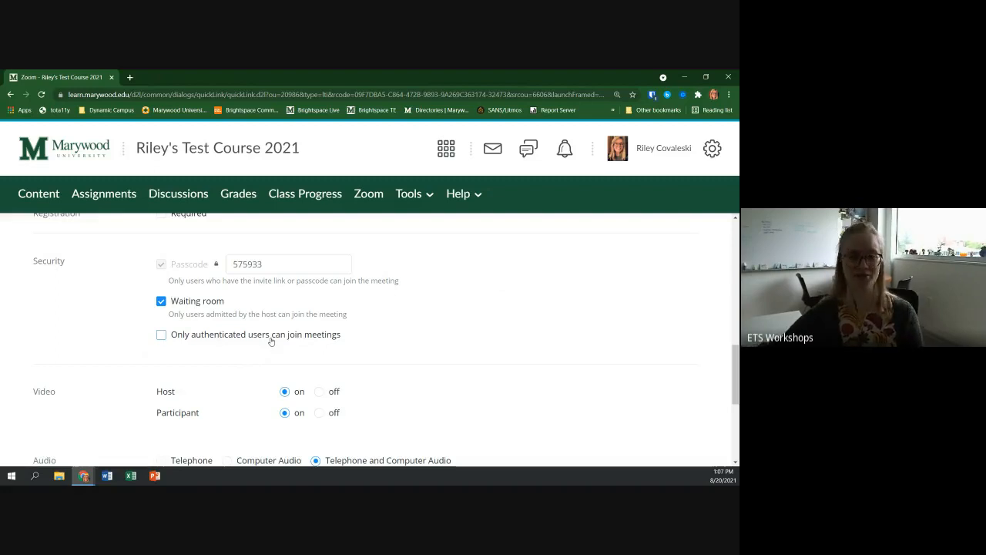
{"action": "scroll", "coordinate": [288, 335], "scroll_direction": "down", "scroll_amount": 3}
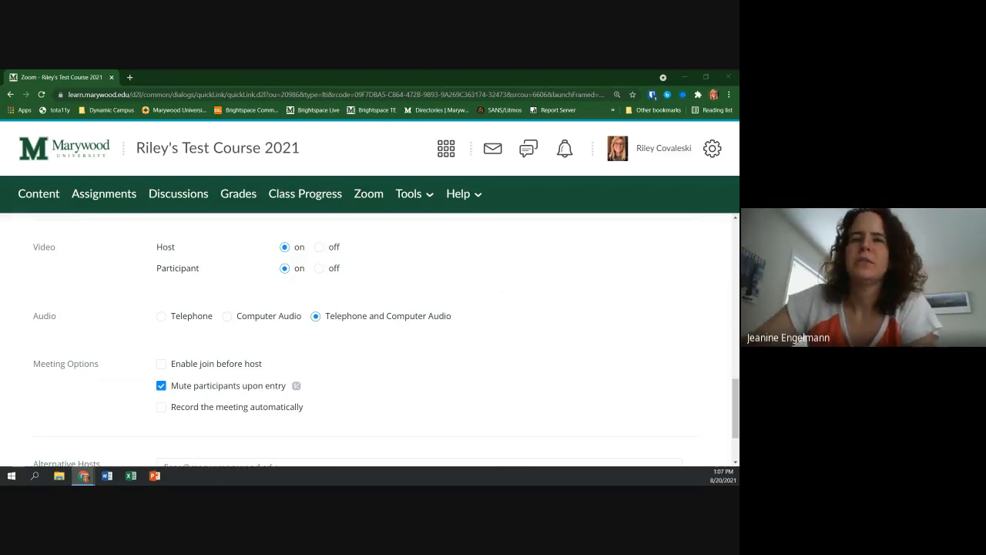
Recheck the recurrence schedule and end date, along with the security and video settings below it.
{"action": "scroll", "coordinate": [453, 332], "scroll_direction": "up", "scroll_amount": 2}
{"action": "scroll", "coordinate": [453, 332], "scroll_direction": "up", "scroll_amount": 6}
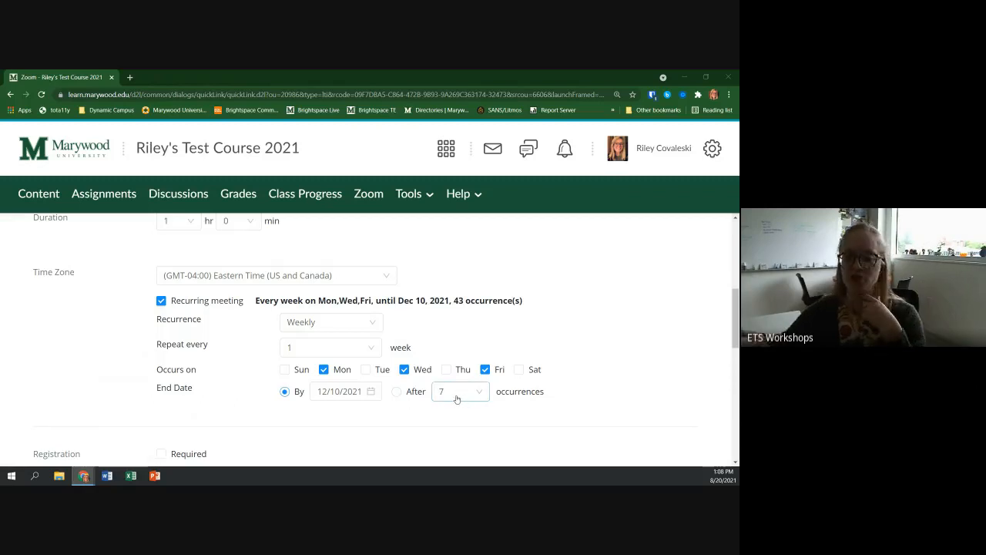
{"action": "scroll", "coordinate": [543, 393], "scroll_direction": "down", "scroll_amount": 1}
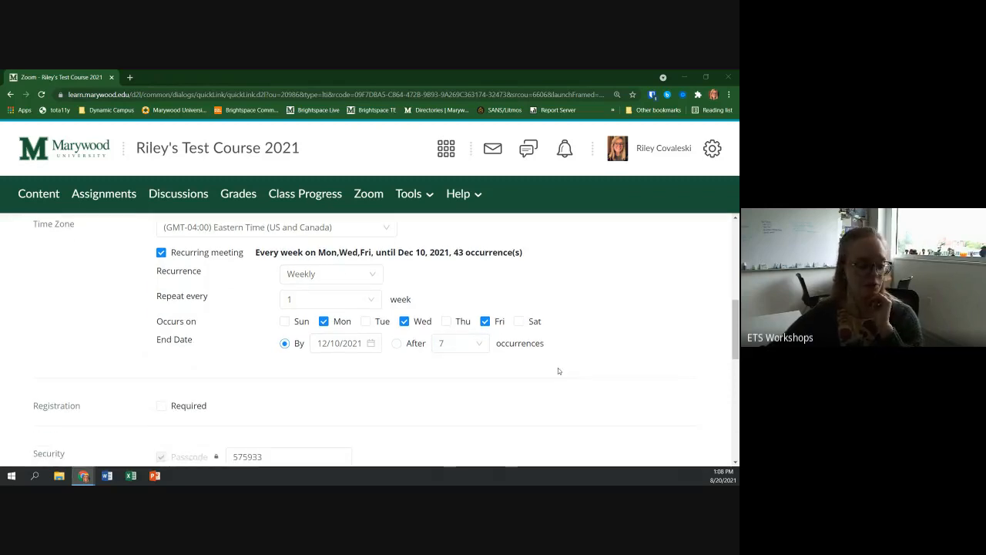
{"action": "scroll", "coordinate": [555, 368], "scroll_direction": "down", "scroll_amount": 1}
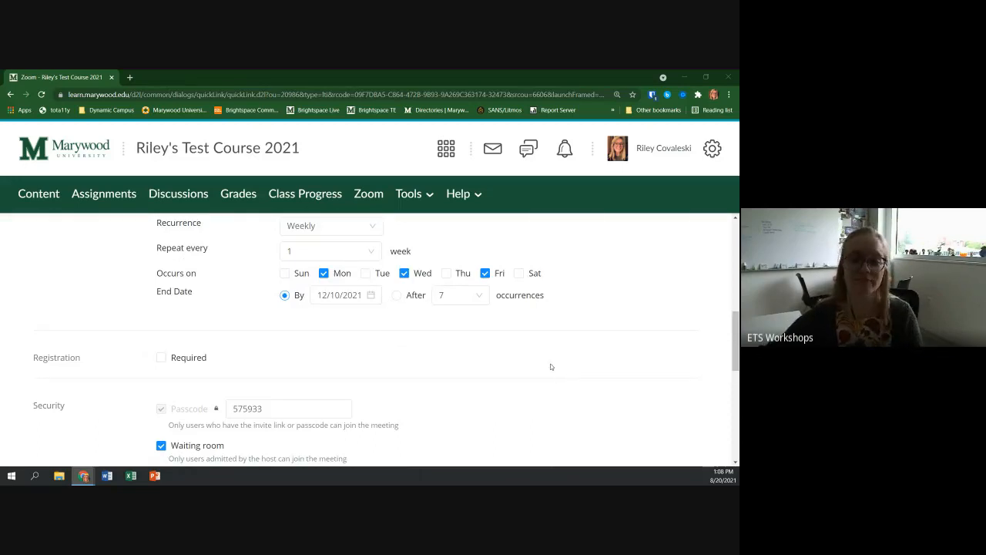
{"action": "scroll", "coordinate": [542, 353], "scroll_direction": "down", "scroll_amount": 3}
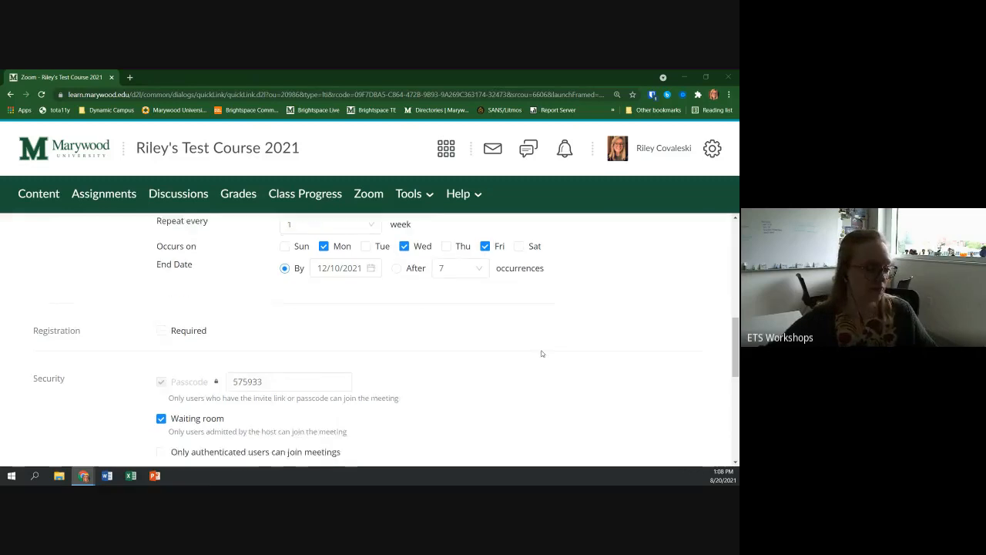
{"action": "scroll", "coordinate": [538, 349], "scroll_direction": "down", "scroll_amount": 1}
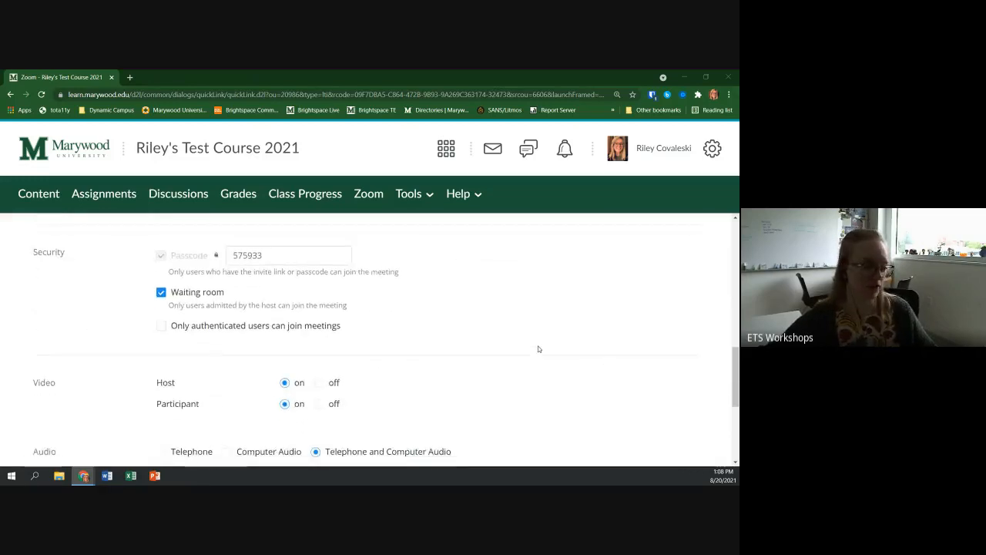
Check the remaining audio, meeting option and alternative host settings, and save the recurring meeting.
{"action": "scroll", "coordinate": [538, 349], "scroll_direction": "down", "scroll_amount": 2}
{"action": "scroll", "coordinate": [538, 349], "scroll_direction": "down", "scroll_amount": 1}
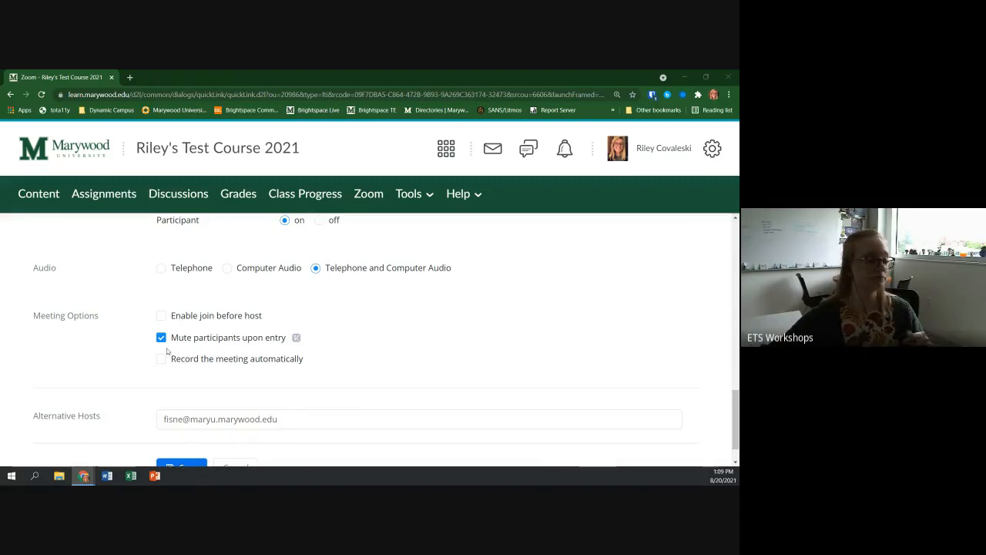
{"action": "scroll", "coordinate": [168, 351], "scroll_direction": "down", "scroll_amount": 1}
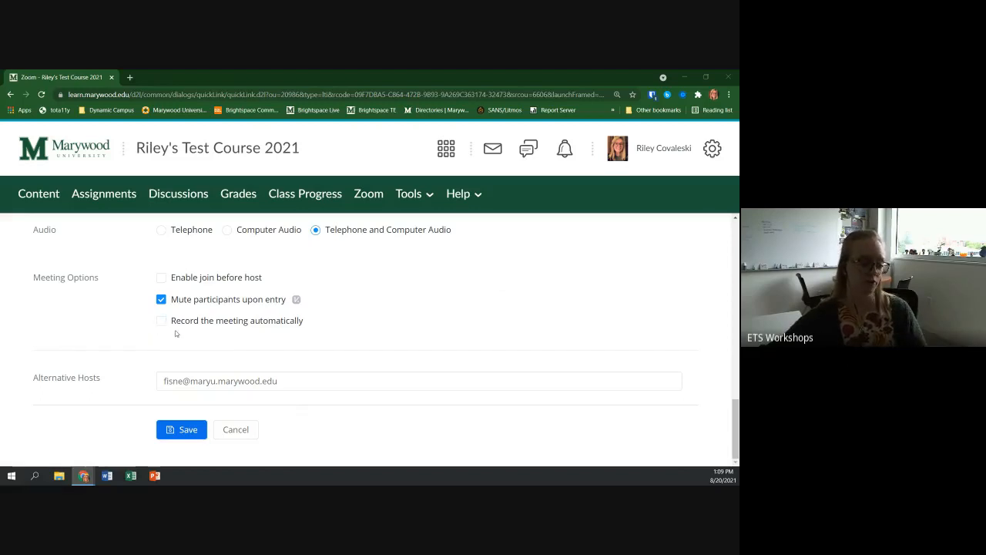
{"action": "left_click", "coordinate": [287, 381]}
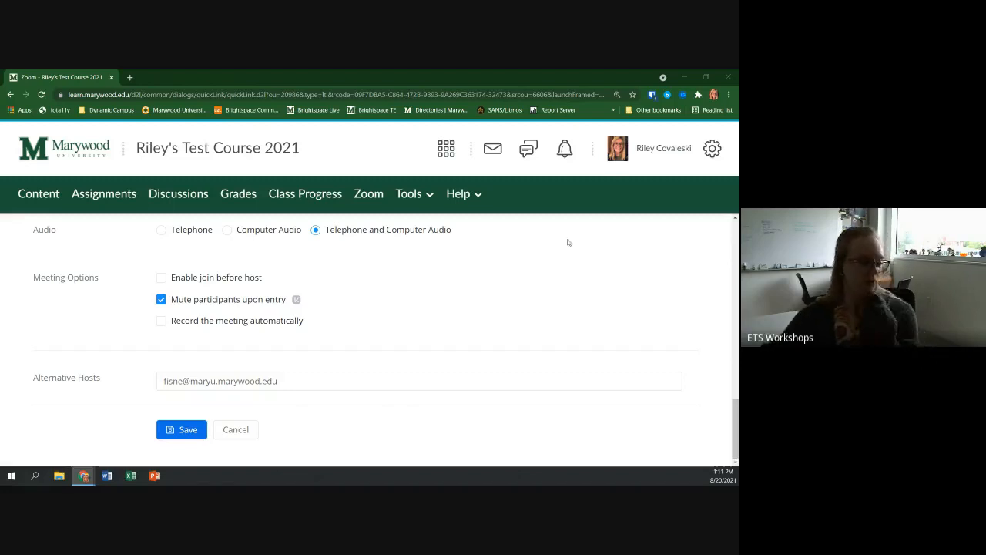
{"action": "left_click", "coordinate": [186, 430]}
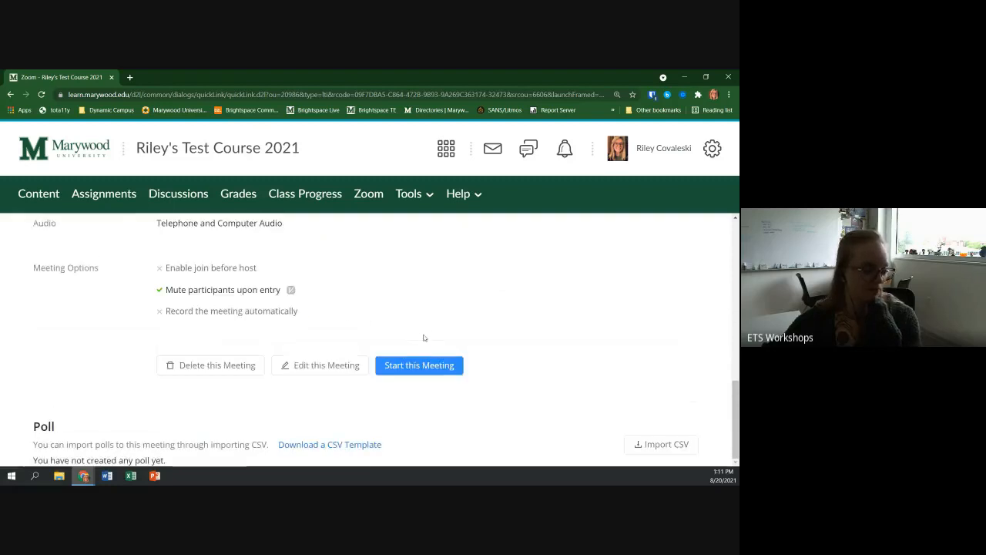
Review the saved meeting's schedule, calendar options, invitation link, security, video, audio and meeting options.
{"action": "scroll", "coordinate": [424, 324], "scroll_direction": "up", "scroll_amount": 1}
{"action": "scroll", "coordinate": [421, 326], "scroll_direction": "down", "scroll_amount": 1}
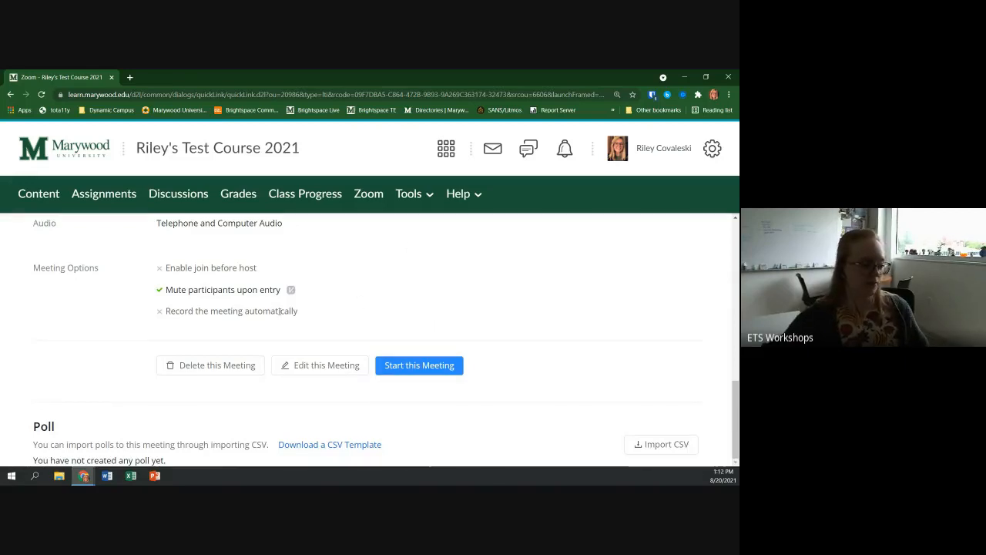
{"action": "scroll", "coordinate": [359, 302], "scroll_direction": "up", "scroll_amount": 5}
{"action": "scroll", "coordinate": [297, 351], "scroll_direction": "up", "scroll_amount": 3}
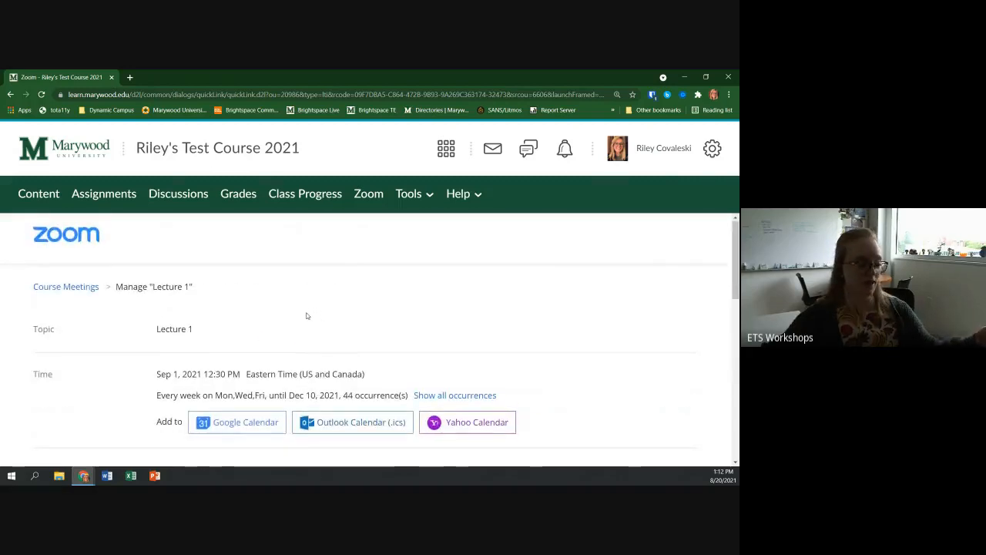
{"action": "scroll", "coordinate": [306, 316], "scroll_direction": "down", "scroll_amount": 2}
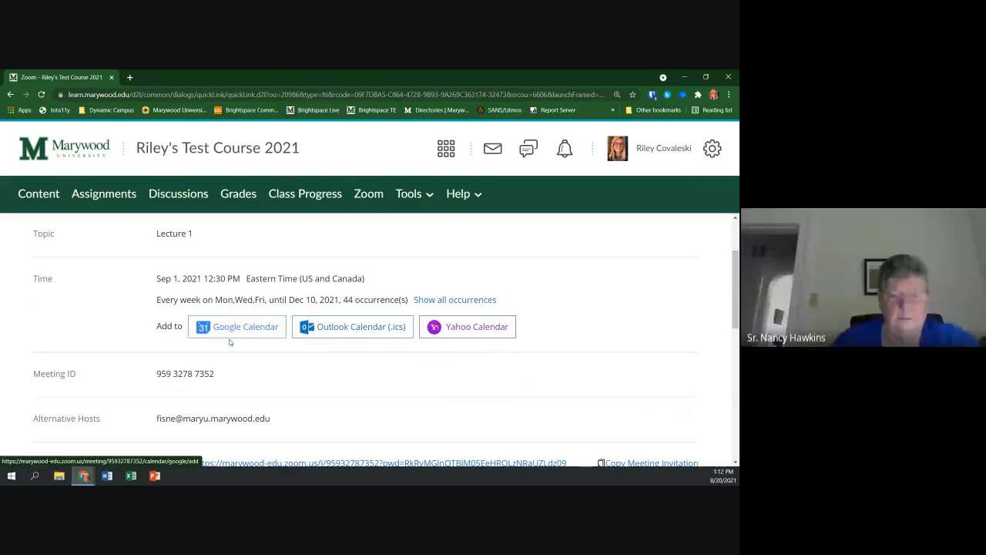
{"action": "scroll", "coordinate": [229, 339], "scroll_direction": "down", "scroll_amount": 2}
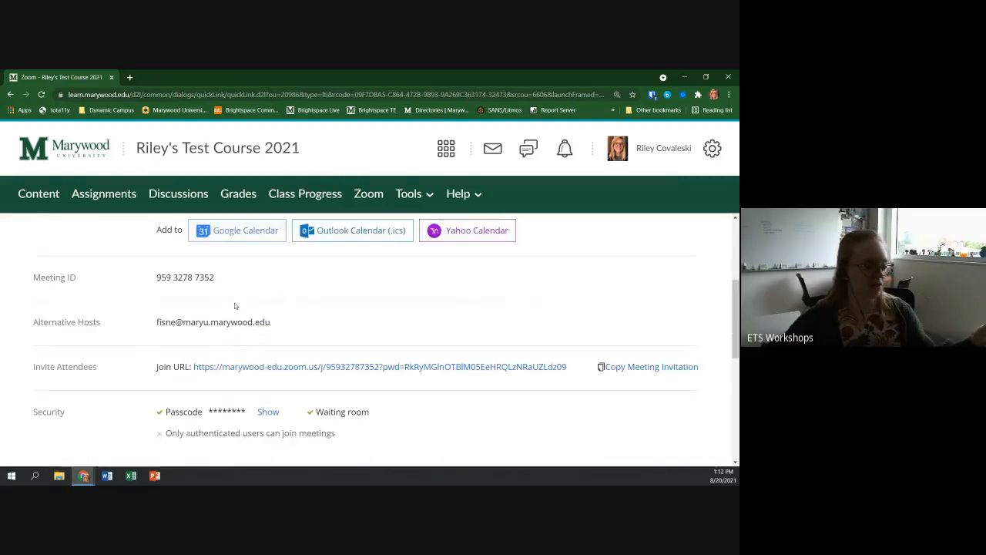
{"action": "scroll", "coordinate": [438, 281], "scroll_direction": "down", "scroll_amount": 2}
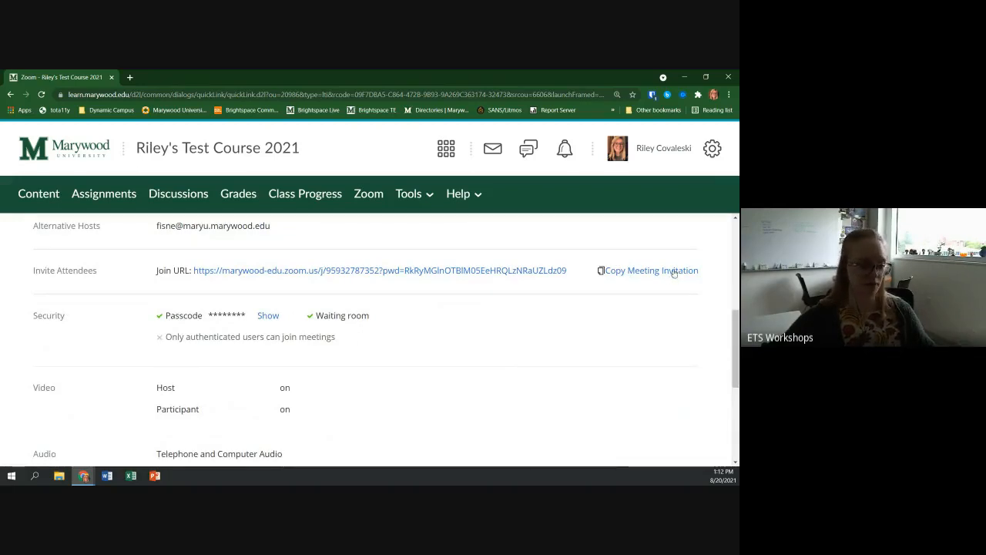
{"action": "scroll", "coordinate": [563, 327], "scroll_direction": "down", "scroll_amount": 2}
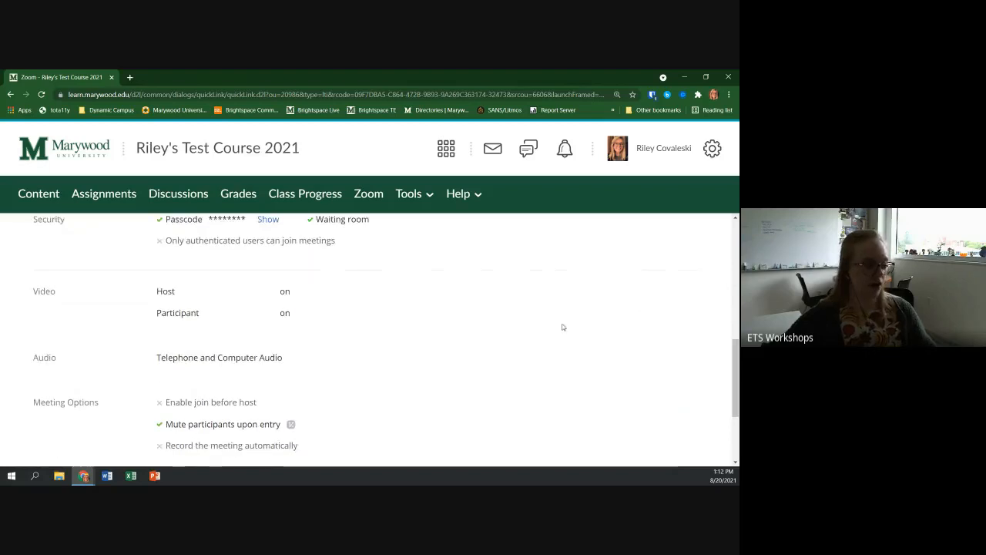
{"action": "scroll", "coordinate": [477, 327], "scroll_direction": "down", "scroll_amount": 3}
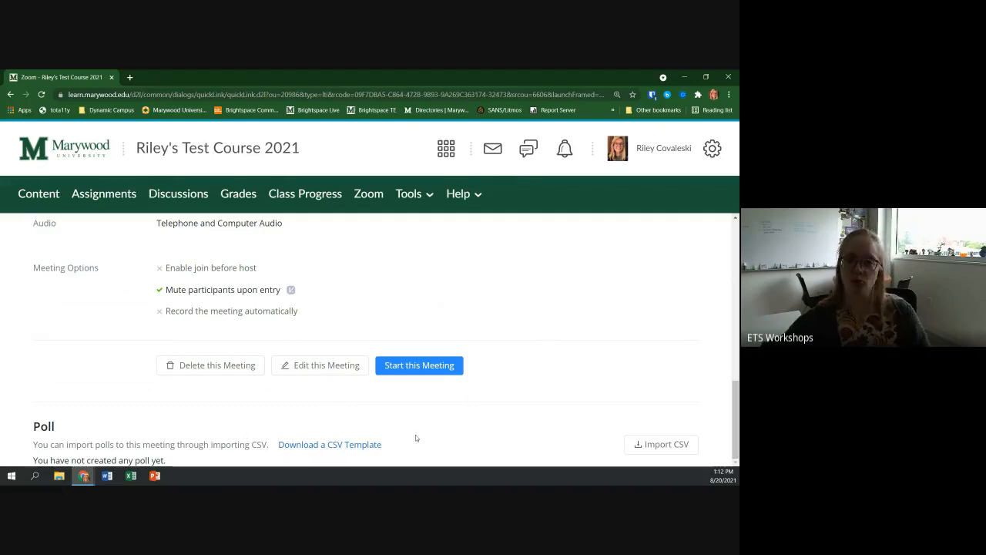
{"action": "scroll", "coordinate": [401, 434], "scroll_direction": "up", "scroll_amount": 3}
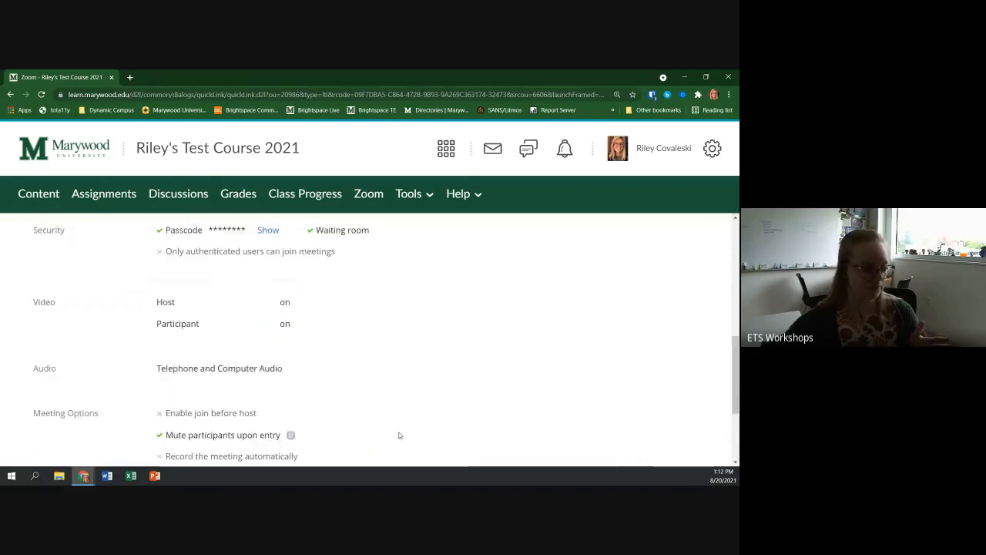
{"action": "scroll", "coordinate": [399, 435], "scroll_direction": "up", "scroll_amount": 5}
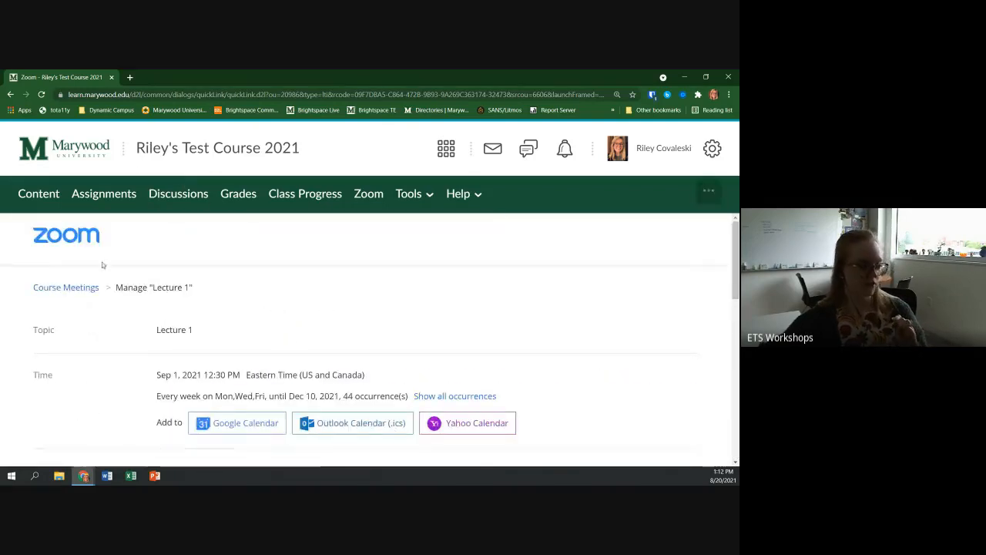
Return to the course meetings and examine the upcoming Lecture 1 occurrences through page 4 of the list.
{"action": "left_click", "coordinate": [66, 289]}
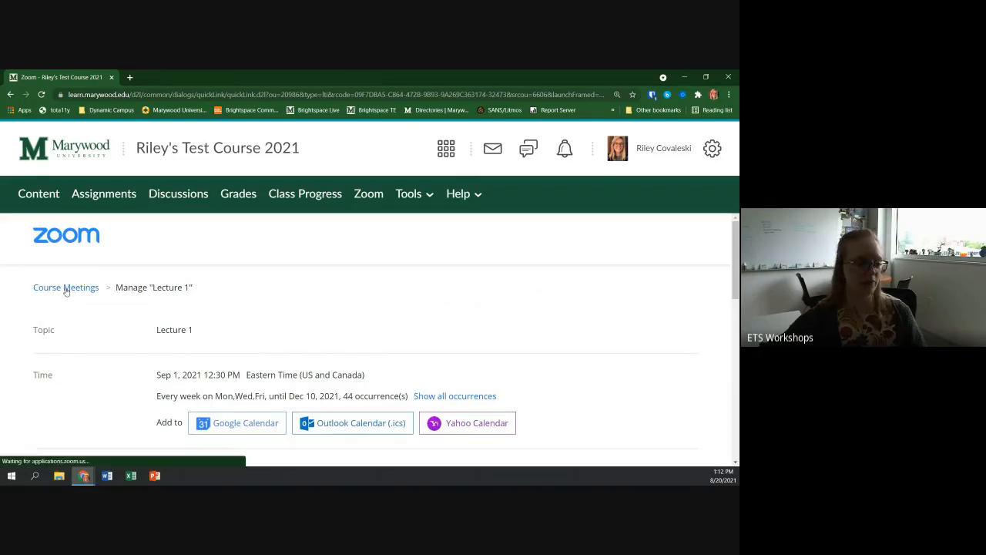
{"action": "scroll", "coordinate": [339, 297], "scroll_direction": "down", "scroll_amount": 1}
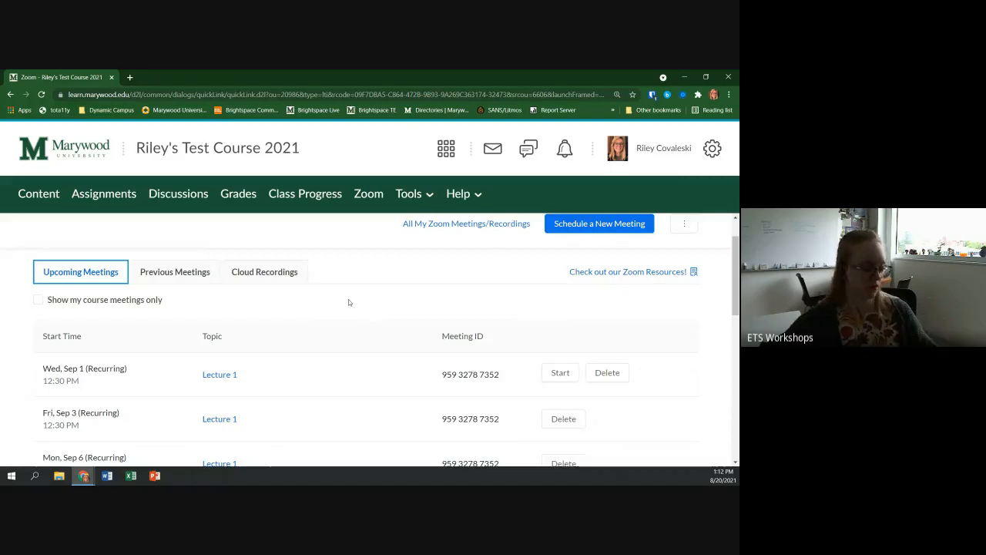
{"action": "scroll", "coordinate": [348, 299], "scroll_direction": "down", "scroll_amount": 10}
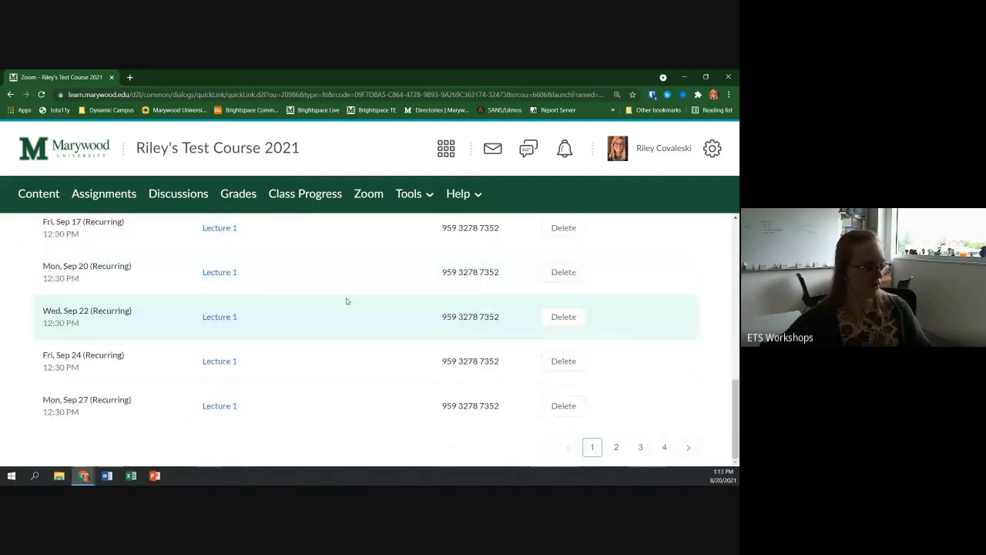
{"action": "left_click", "coordinate": [667, 447]}
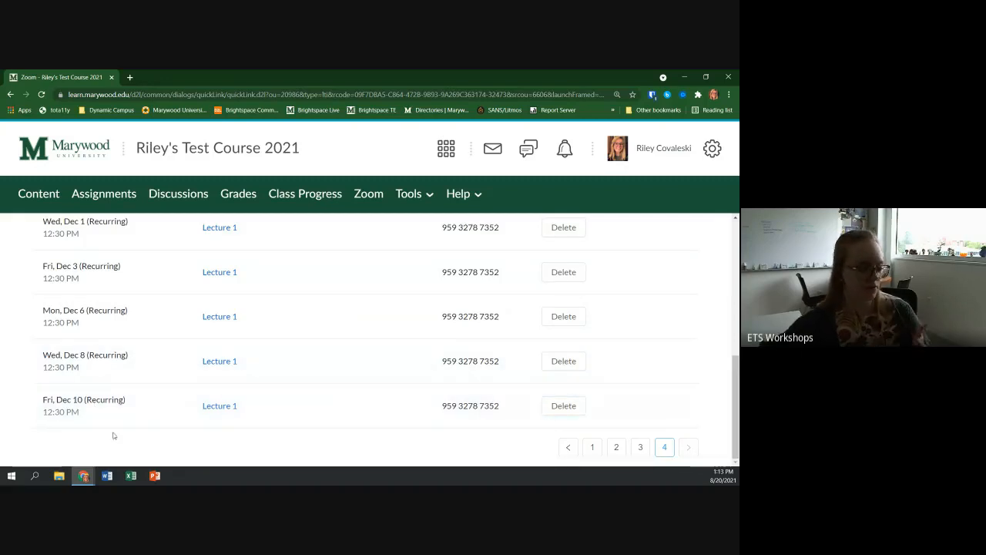
{"action": "scroll", "coordinate": [133, 414], "scroll_direction": "up", "scroll_amount": 3}
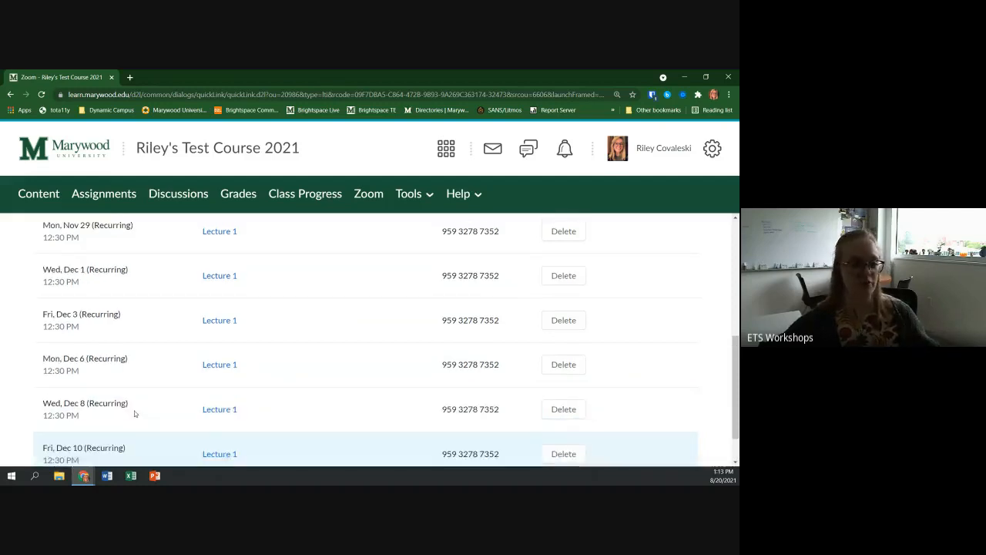
{"action": "scroll", "coordinate": [135, 413], "scroll_direction": "up", "scroll_amount": 5}
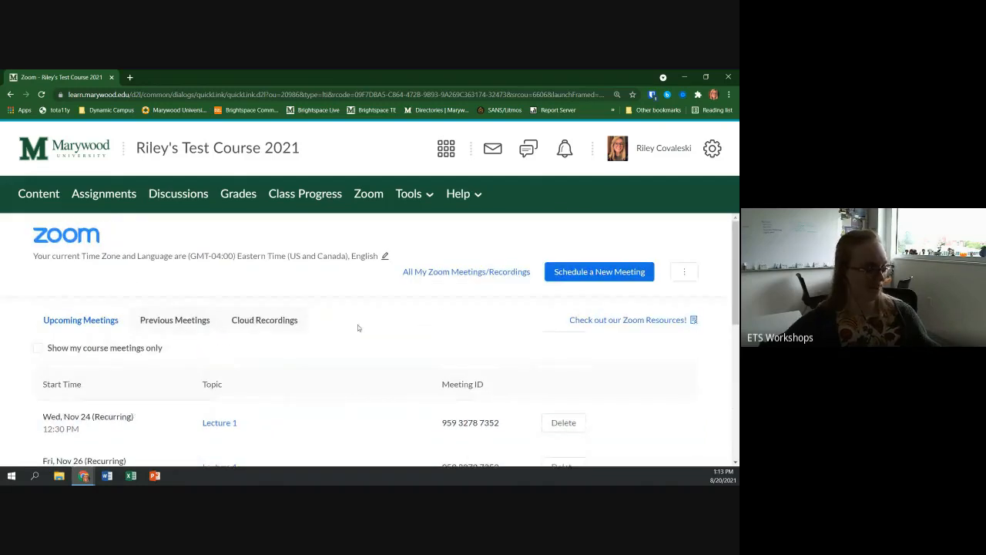
{"action": "scroll", "coordinate": [358, 324], "scroll_direction": "down", "scroll_amount": 2}
{"action": "scroll", "coordinate": [484, 360], "scroll_direction": "down", "scroll_amount": 1}
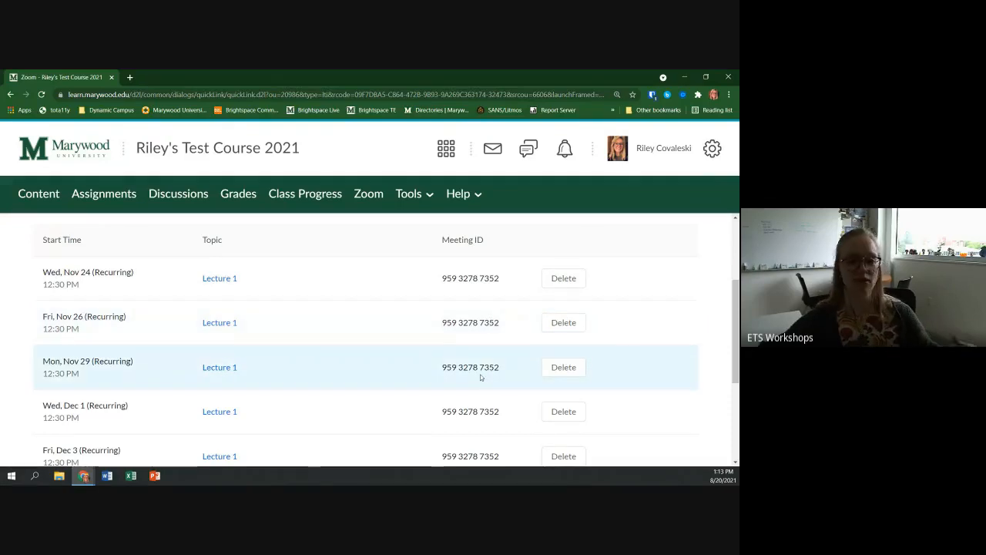
View the course's previous meetings and its cloud recordings.
{"action": "scroll", "coordinate": [451, 369], "scroll_direction": "up", "scroll_amount": 3}
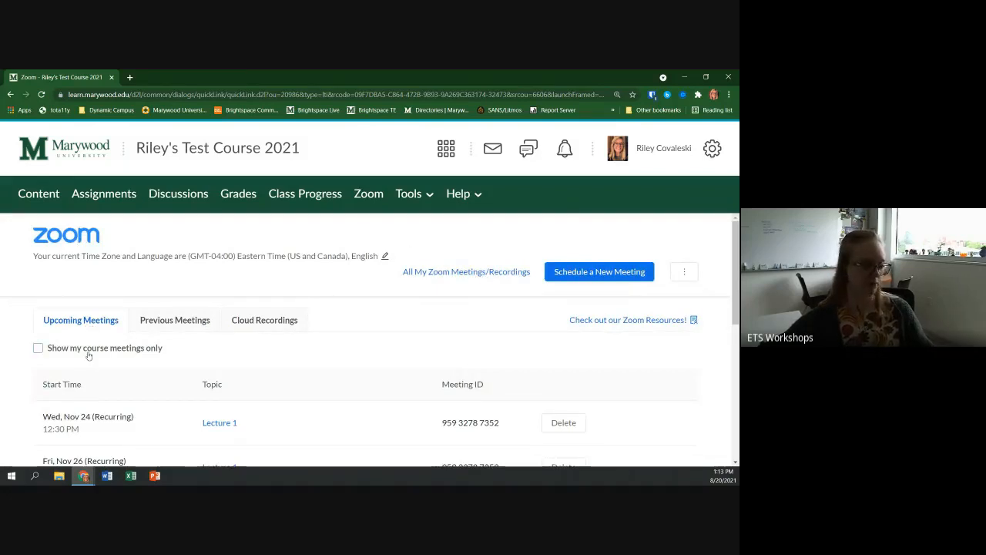
{"action": "left_click", "coordinate": [171, 324]}
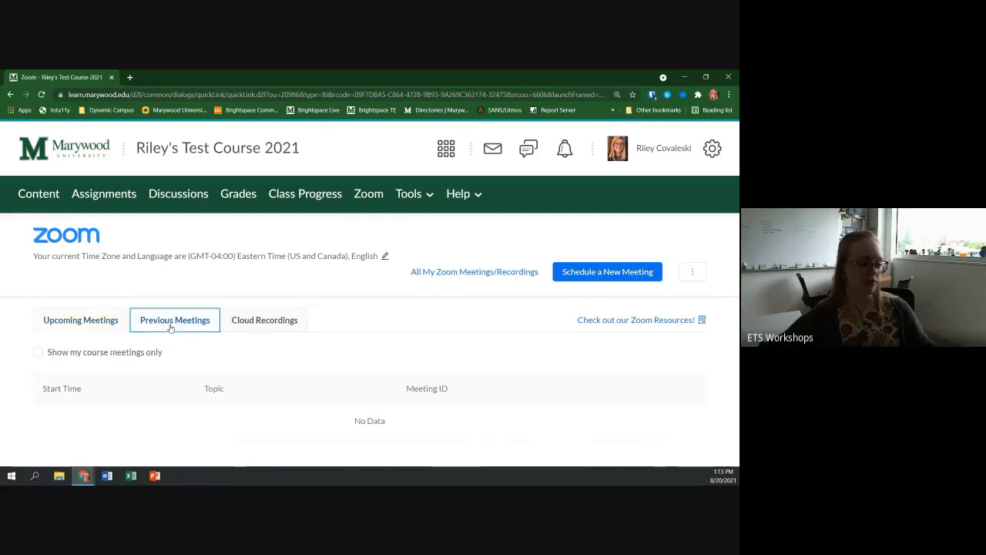
{"action": "left_click", "coordinate": [270, 327]}
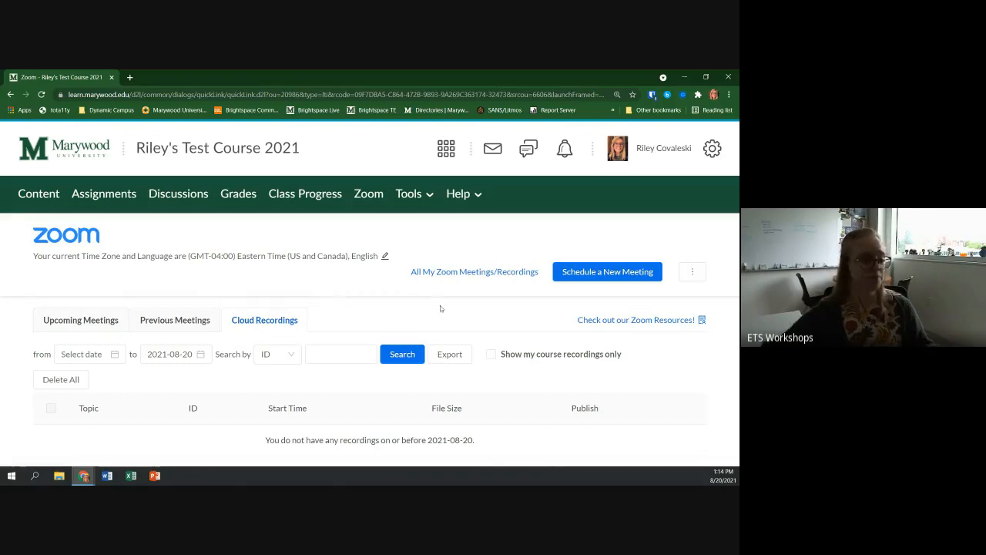
Inspect the Import meeting form with its Meeting ID field, and close it without importing anything.
{"action": "left_click", "coordinate": [692, 280]}
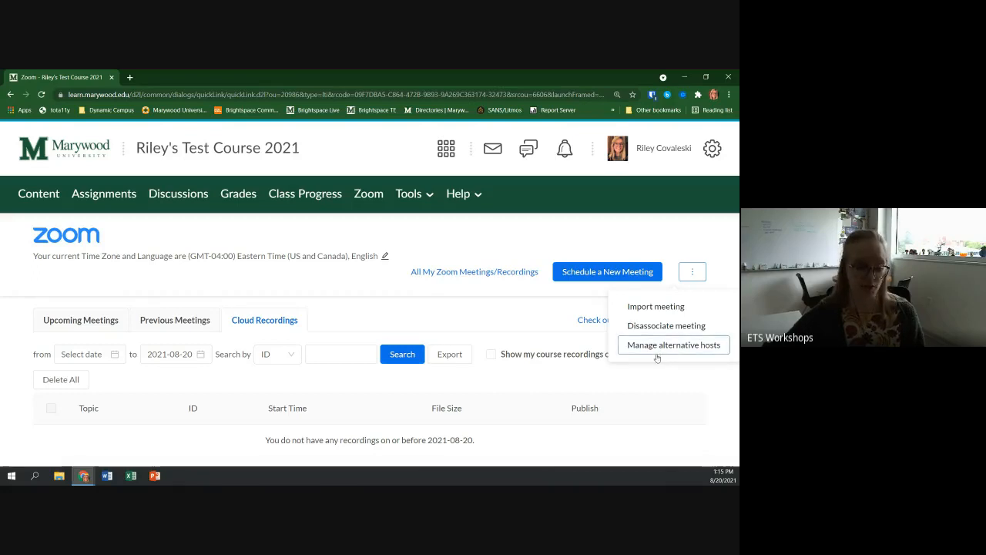
{"action": "left_click", "coordinate": [675, 311]}
{"action": "left_click", "coordinate": [319, 342]}
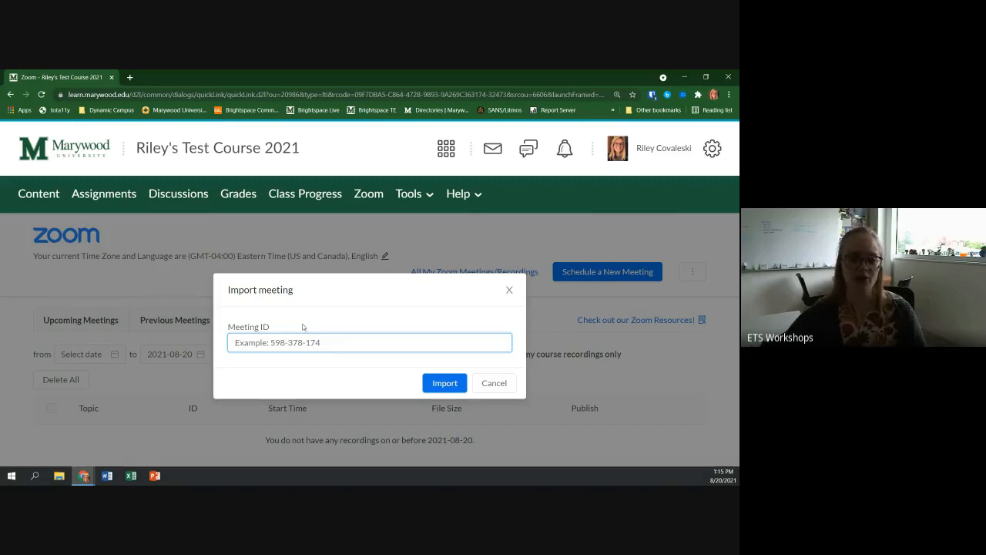
{"action": "left_click", "coordinate": [494, 384]}
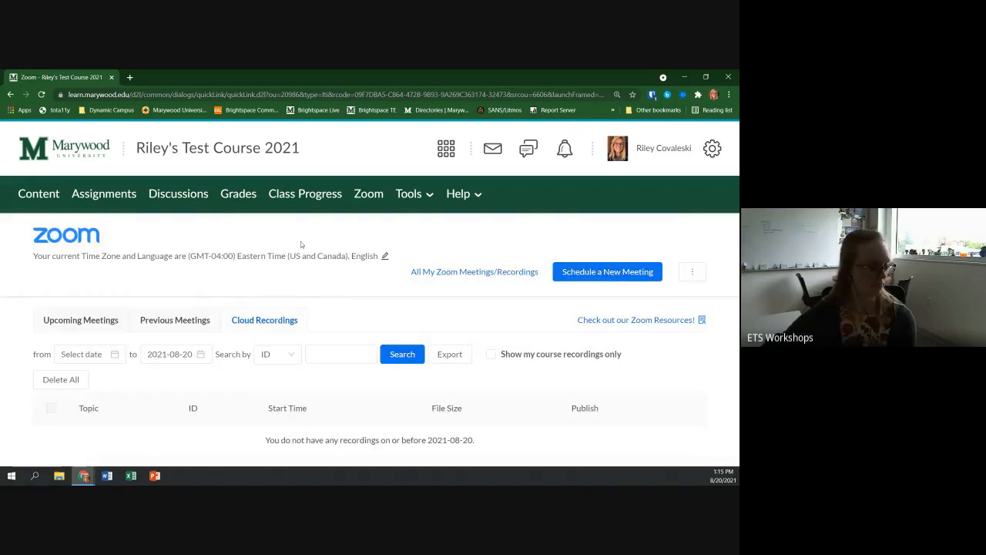
Return to the upcoming meetings and look over the listed lectures.
{"action": "left_click", "coordinate": [89, 322]}
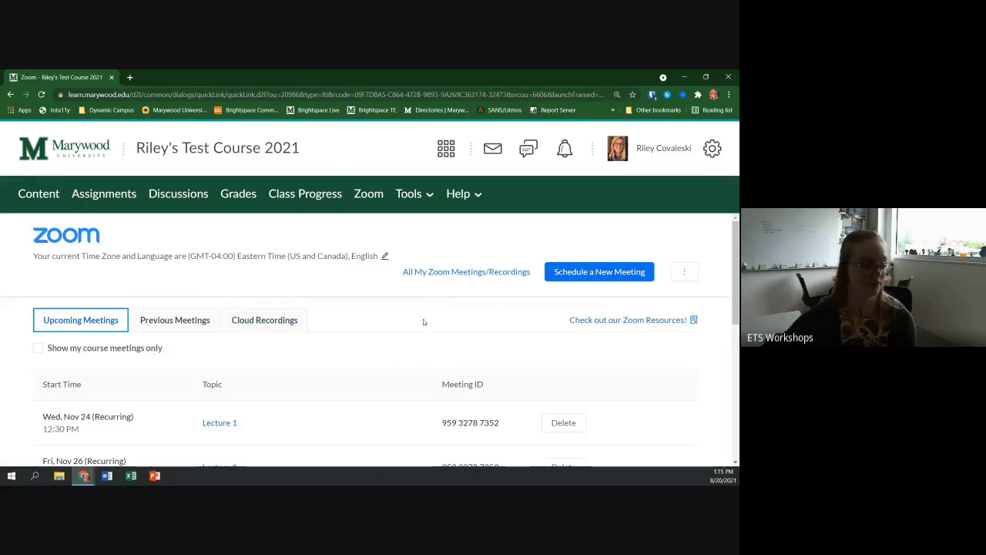
{"action": "scroll", "coordinate": [425, 317], "scroll_direction": "down", "scroll_amount": 1}
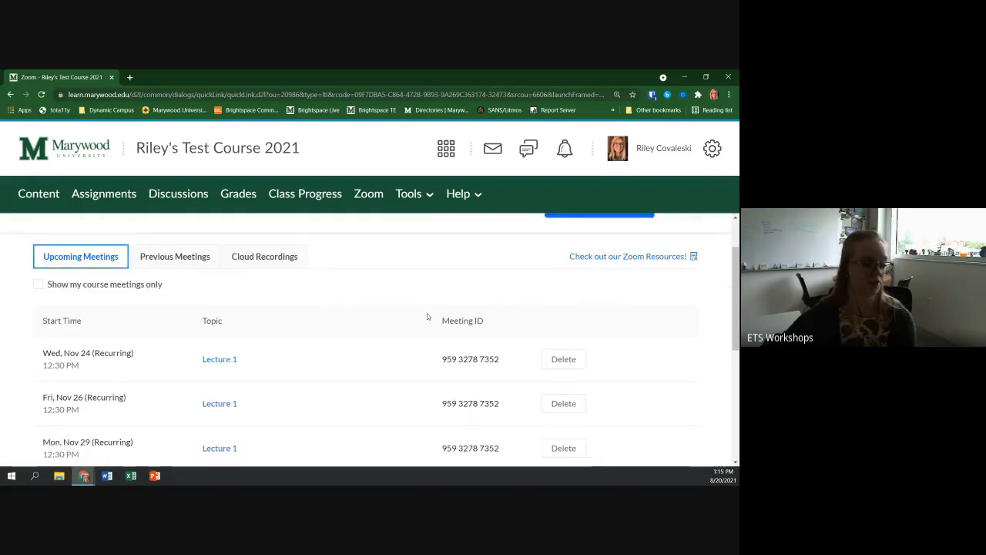
{"action": "scroll", "coordinate": [426, 319], "scroll_direction": "up", "scroll_amount": 1}
{"action": "scroll", "coordinate": [425, 303], "scroll_direction": "up", "scroll_amount": 1}
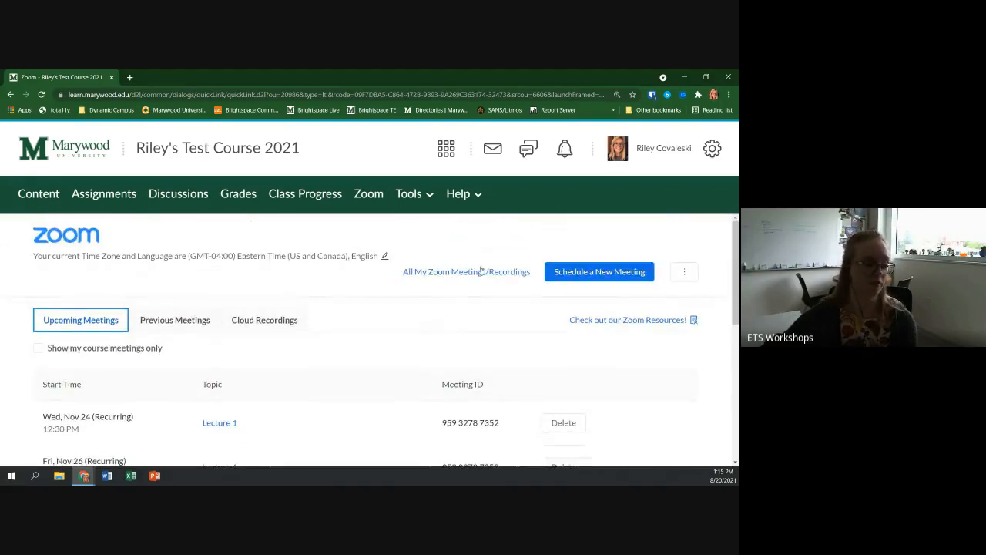
Impersonate the demo student from the course's class list and open the Zoom page in that student view.
{"action": "left_click", "coordinate": [418, 199]}
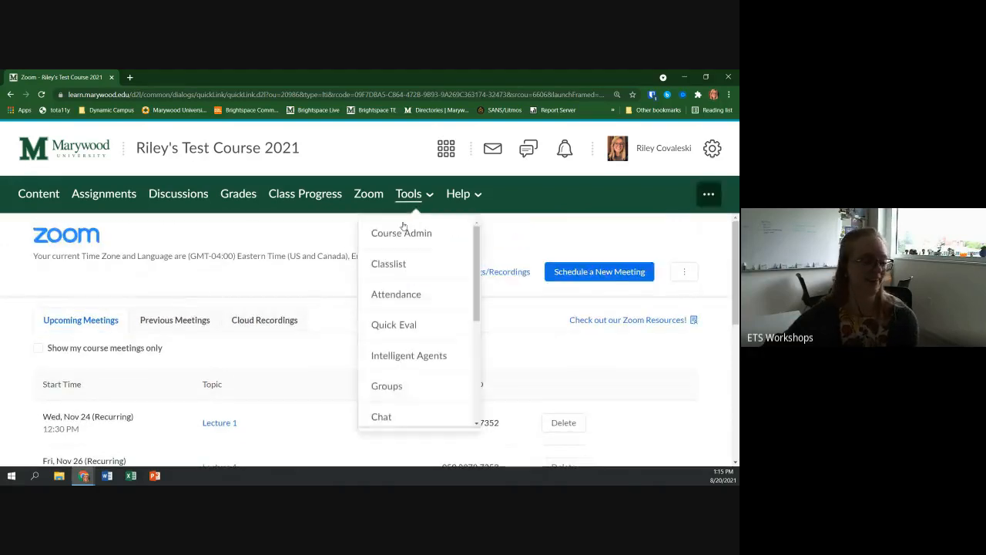
{"action": "left_click", "coordinate": [406, 265]}
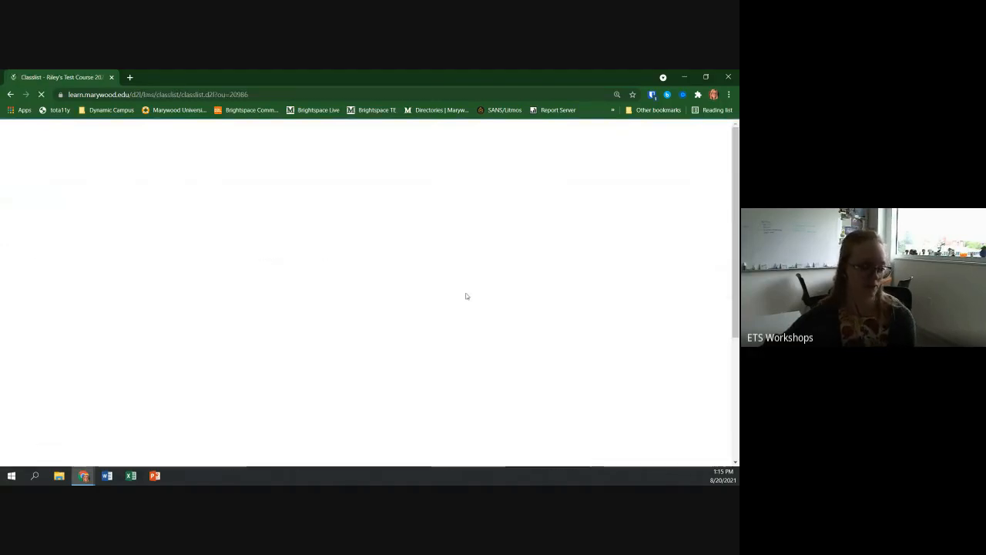
{"action": "scroll", "coordinate": [378, 323], "scroll_direction": "down", "scroll_amount": 3}
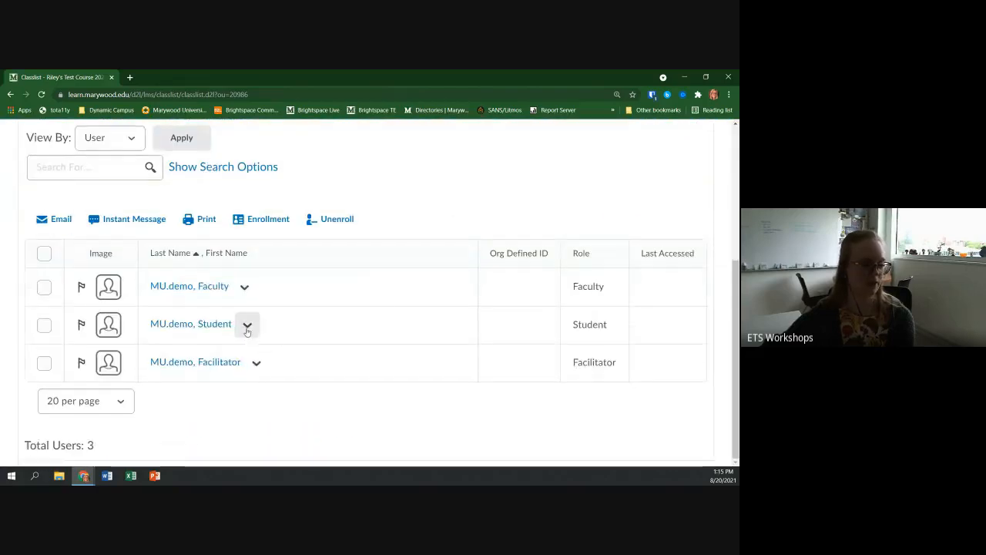
{"action": "left_click", "coordinate": [248, 325]}
{"action": "left_click", "coordinate": [286, 199]}
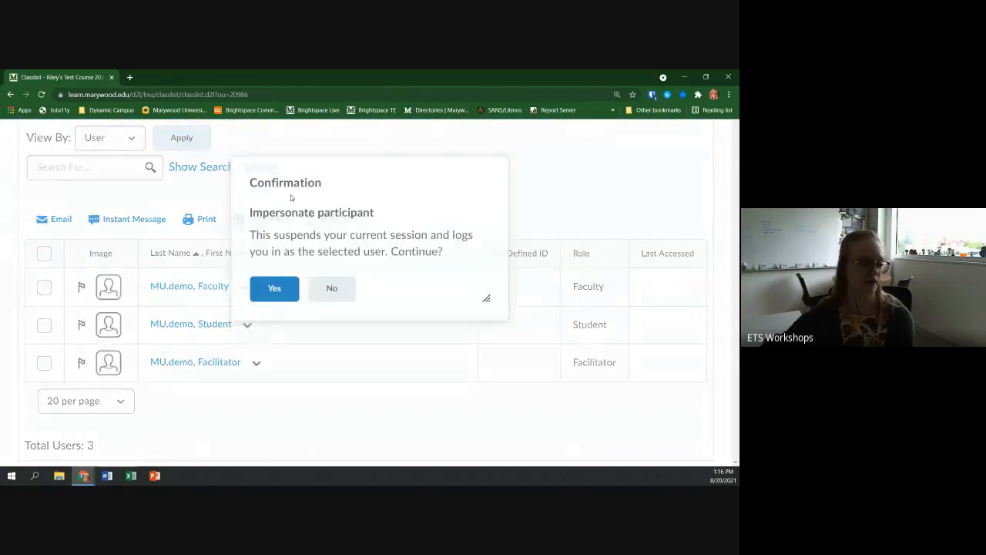
{"action": "left_click", "coordinate": [273, 288]}
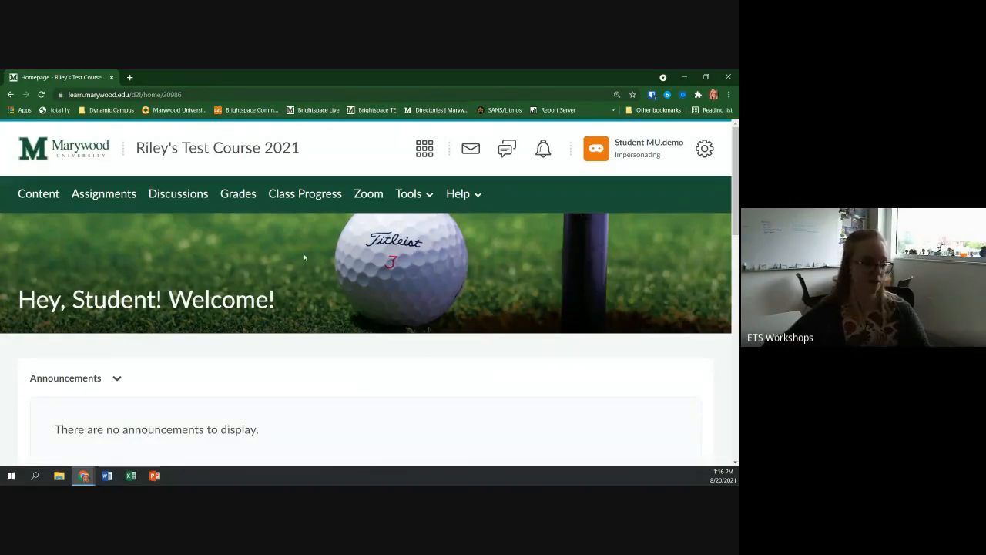
{"action": "left_click", "coordinate": [372, 196]}
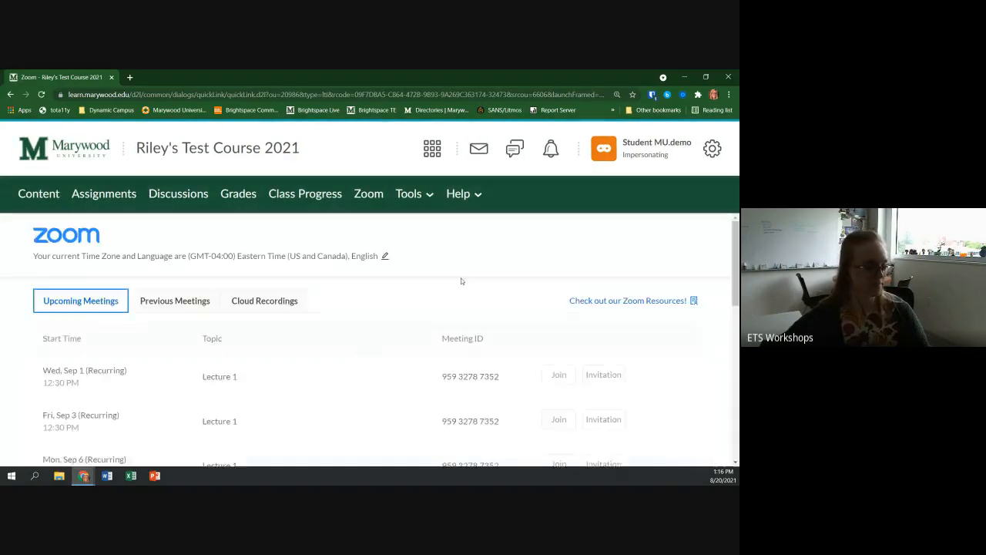
Read through the meeting invitation for the Wed, Sep 1 Lecture 1 session, including its dial-in details, and close it.
{"action": "scroll", "coordinate": [431, 309], "scroll_direction": "down", "scroll_amount": 1}
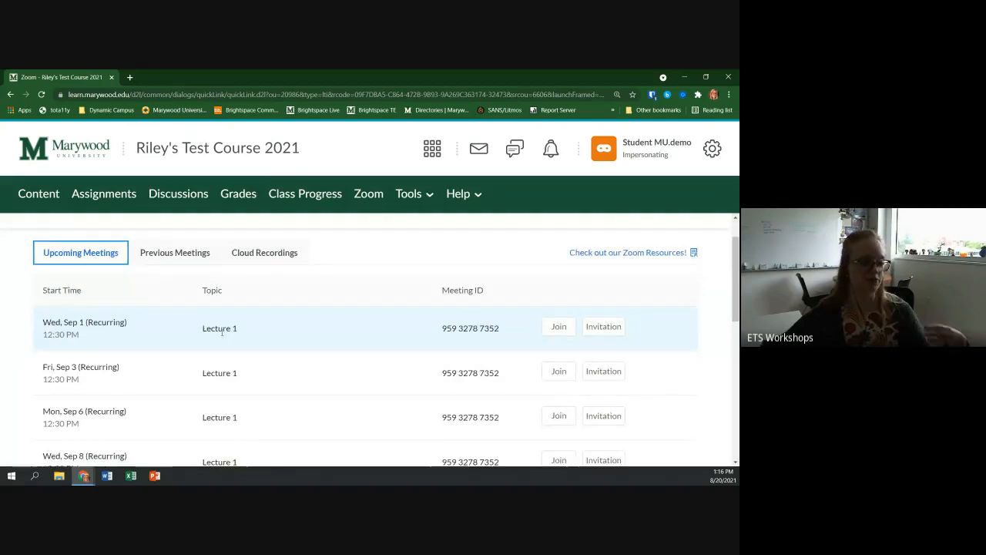
{"action": "left_click", "coordinate": [605, 333]}
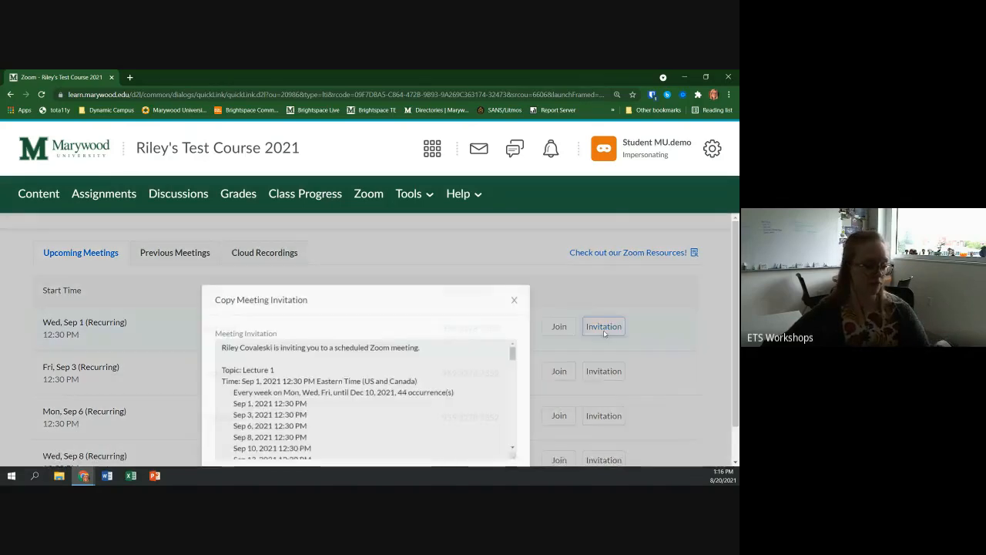
{"action": "scroll", "coordinate": [427, 388], "scroll_direction": "down", "scroll_amount": 4}
{"action": "scroll", "coordinate": [427, 387], "scroll_direction": "down", "scroll_amount": 10}
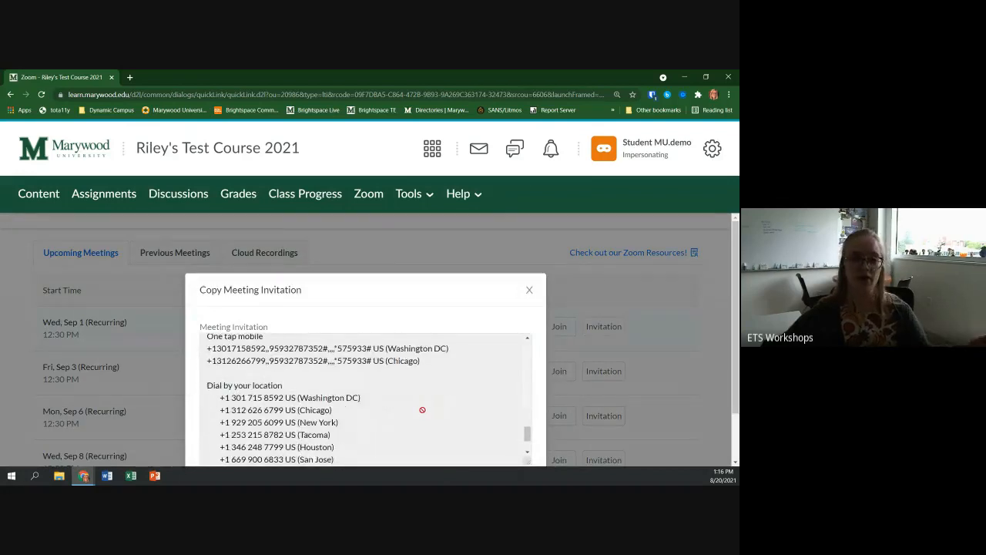
{"action": "left_click", "coordinate": [529, 291]}
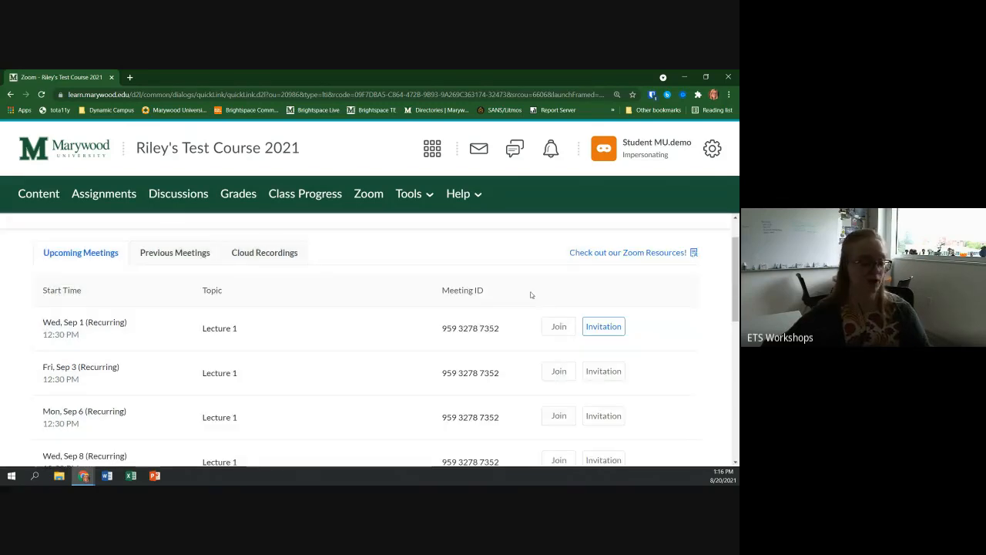
Join the Wed, Sep 1 Lecture 1 session to view its Zoom launch page, and return to the course's Zoom page.
{"action": "left_click", "coordinate": [553, 326]}
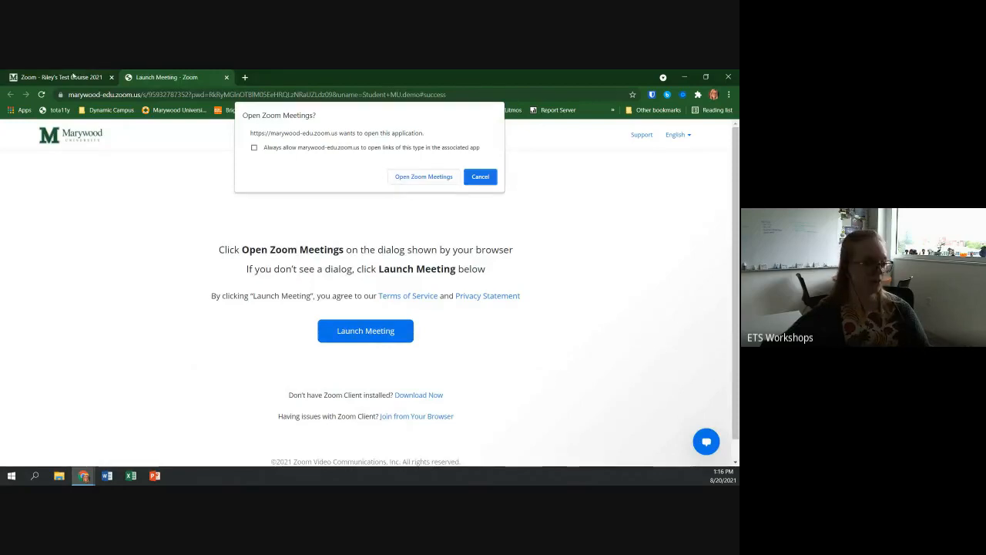
{"action": "left_click", "coordinate": [67, 82]}
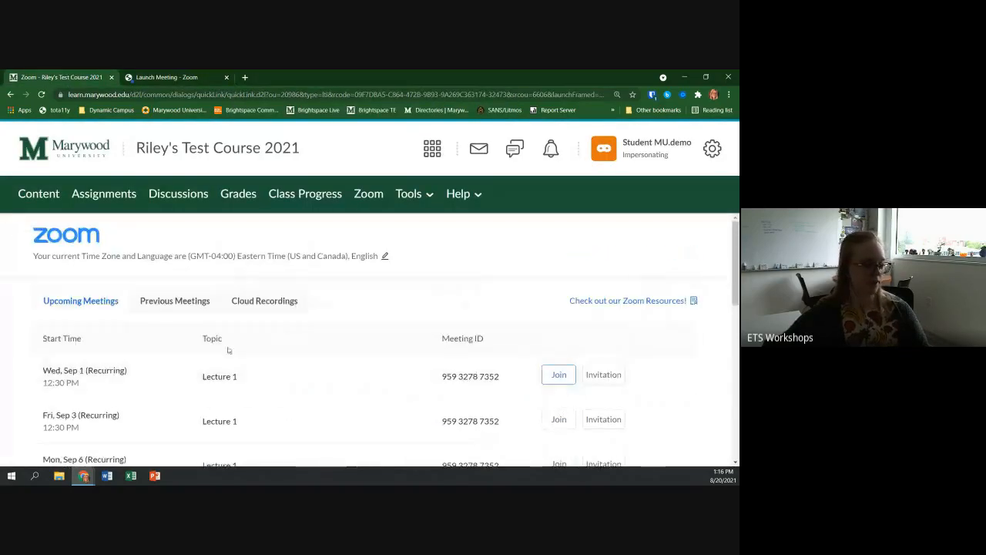
Check the student's view of previous meetings and cloud recordings, and return to the upcoming meetings.
{"action": "left_click", "coordinate": [176, 307]}
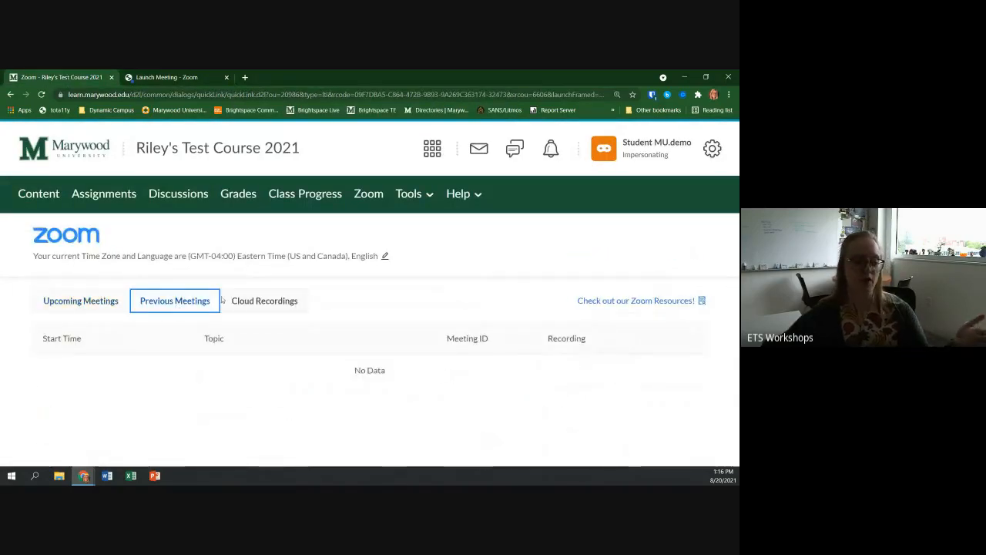
{"action": "left_click", "coordinate": [259, 301]}
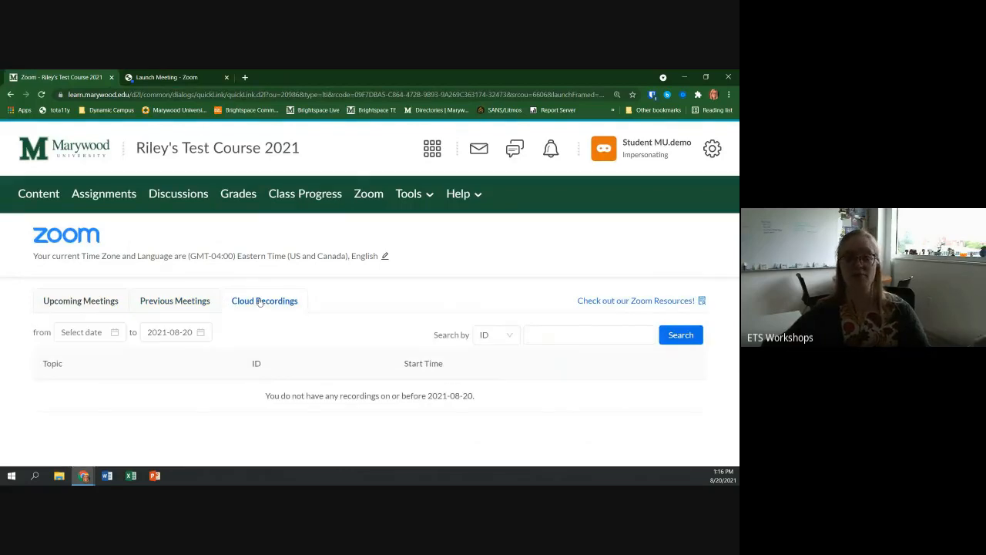
{"action": "left_click", "coordinate": [82, 306]}
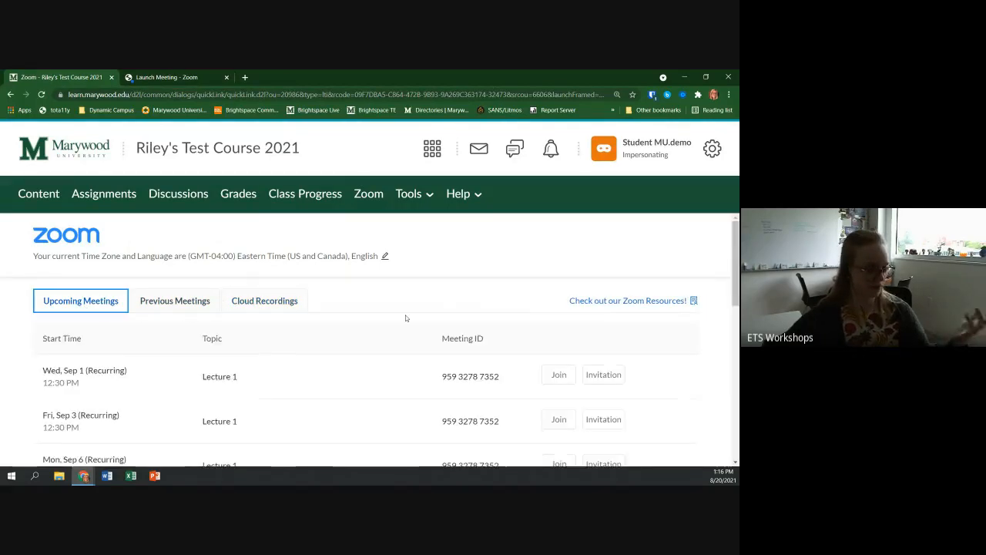